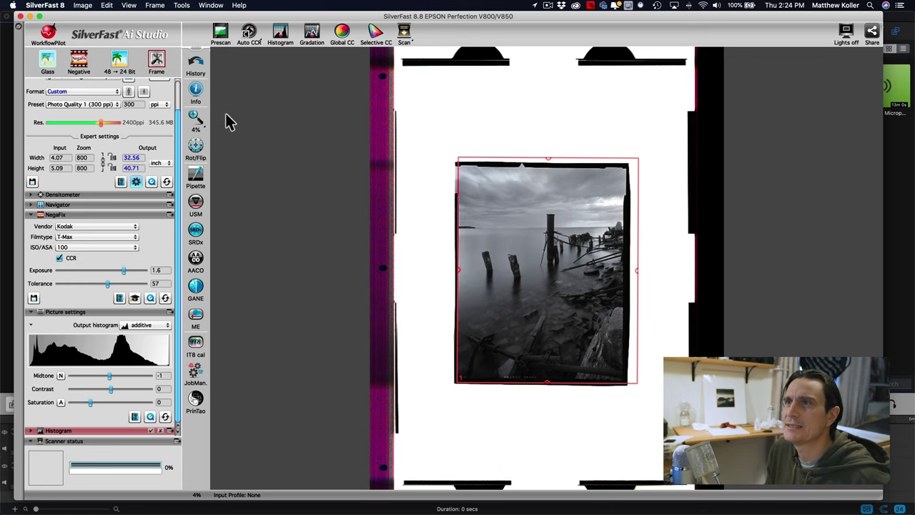
# Fit the scan frame tightly around the pier negative's outer film edges, about 3.94 by 4.99 inches
pyautogui.click(156, 56)
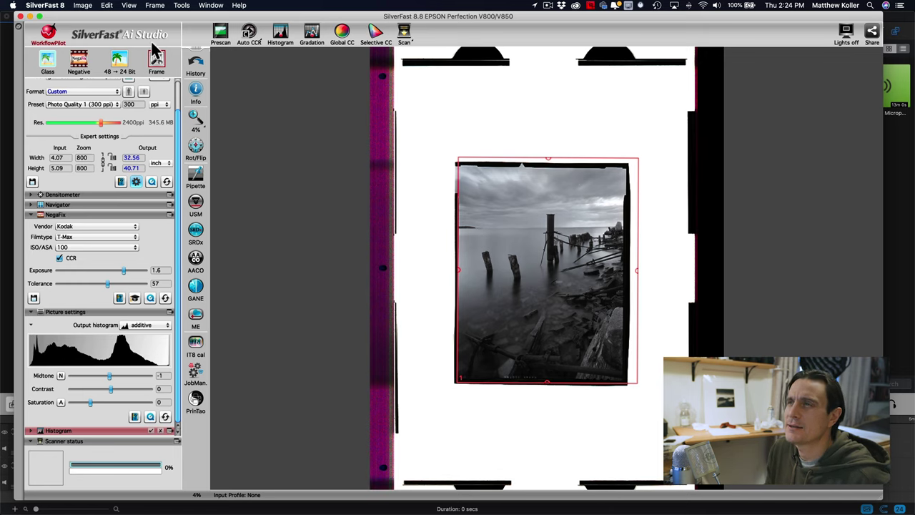
pyautogui.moveTo(562, 162); pyautogui.dragTo(558, 165)
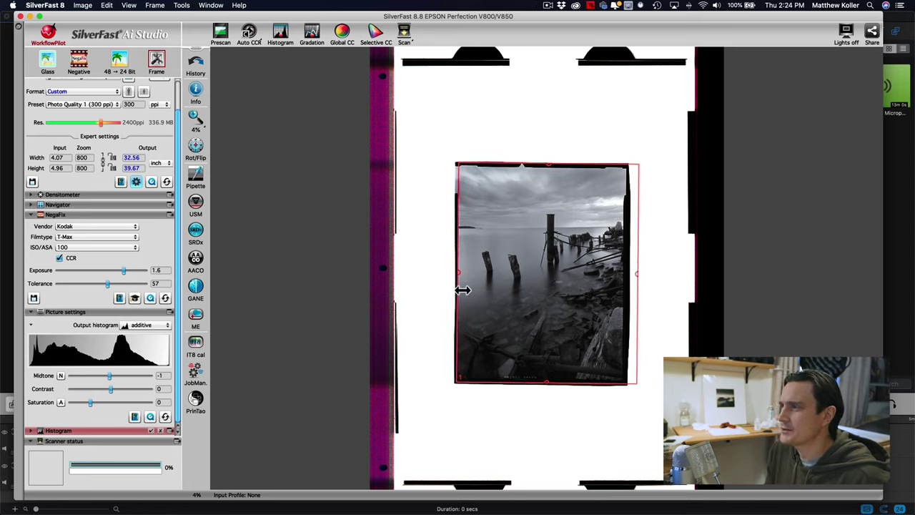
pyautogui.moveTo(460, 288); pyautogui.dragTo(459, 291)
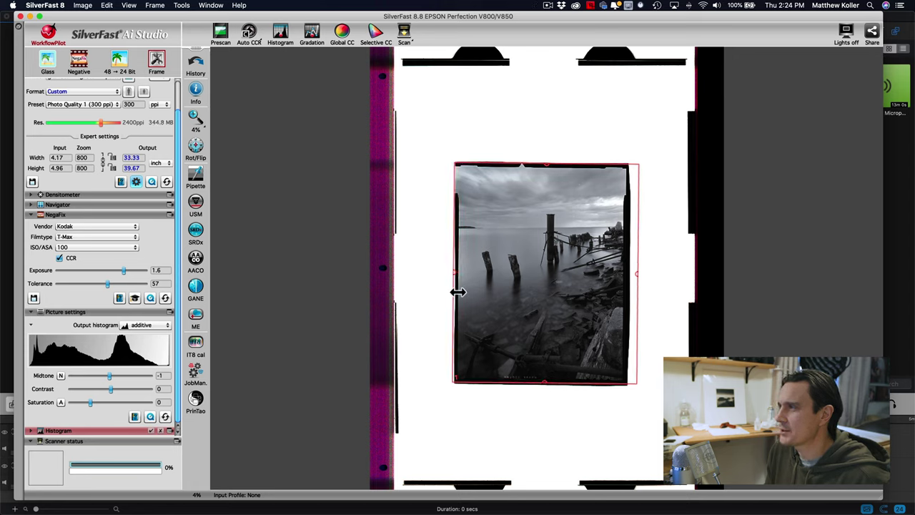
pyautogui.moveTo(637, 288); pyautogui.dragTo(632, 289)
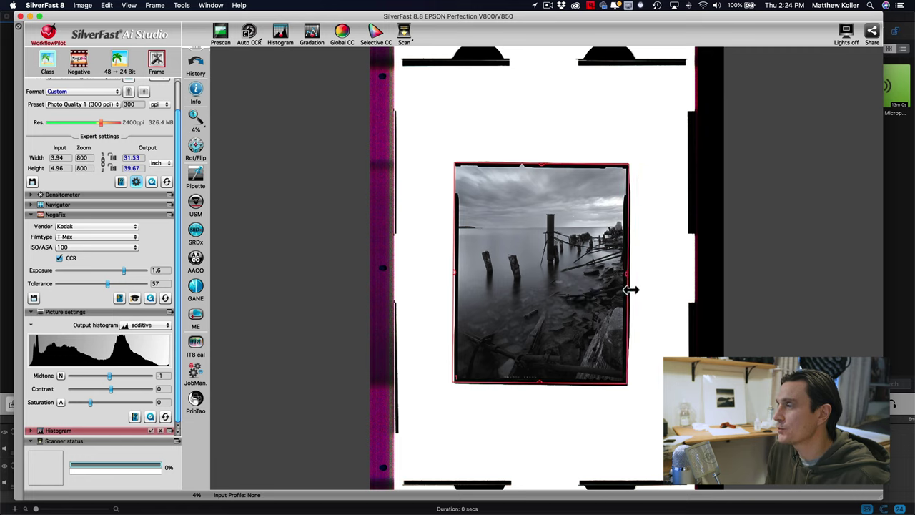
pyautogui.moveTo(567, 387); pyautogui.dragTo(568, 389)
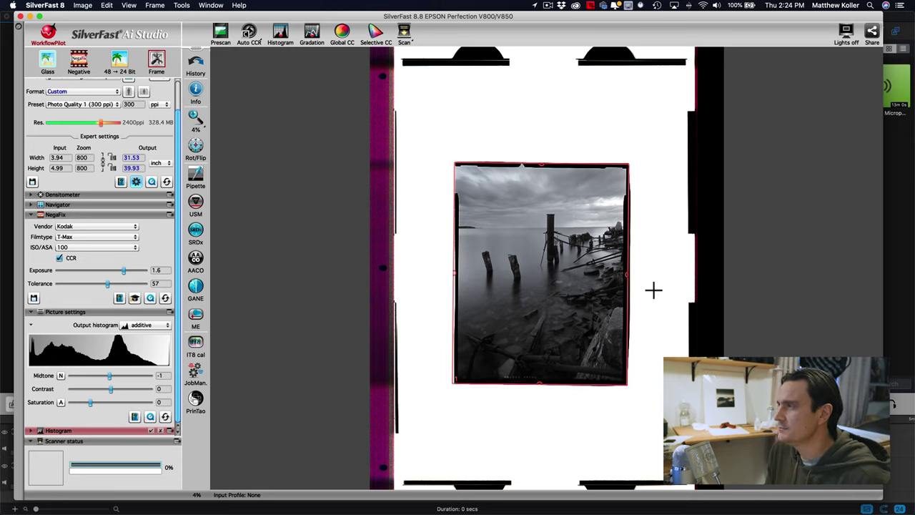
# Keep Kodak as the NegaFix vendor, fine-tune the exposure at 1.6 and set the midtone to 12
pyautogui.click(133, 227)
pyautogui.click(133, 228)
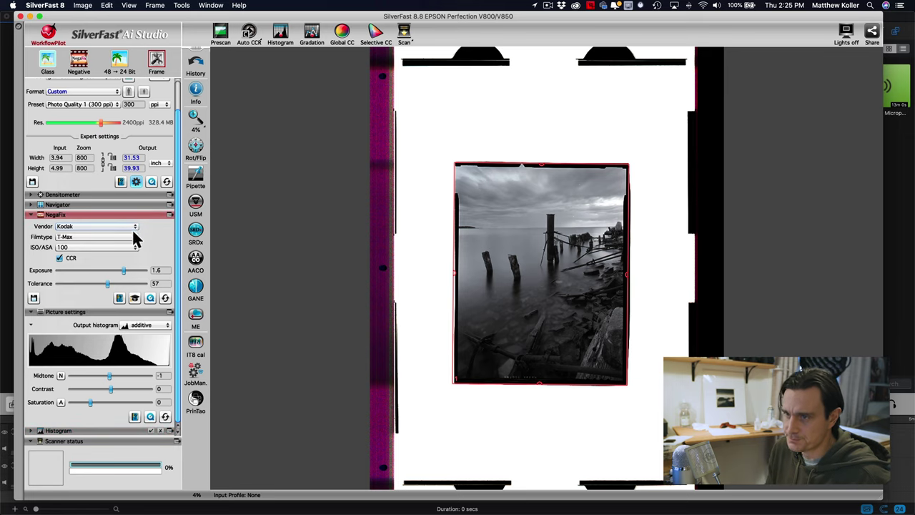
pyautogui.click(78, 226)
pyautogui.click(89, 226)
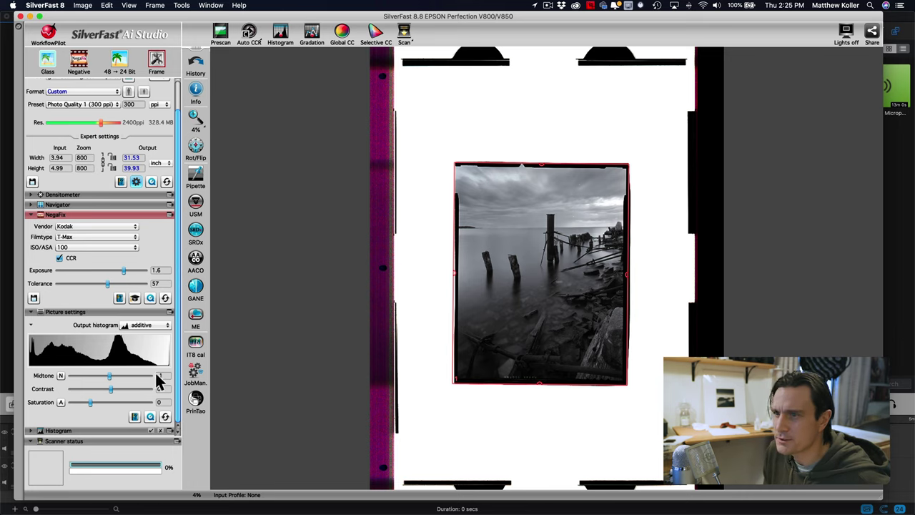
pyautogui.moveTo(123, 270); pyautogui.dragTo(124, 272)
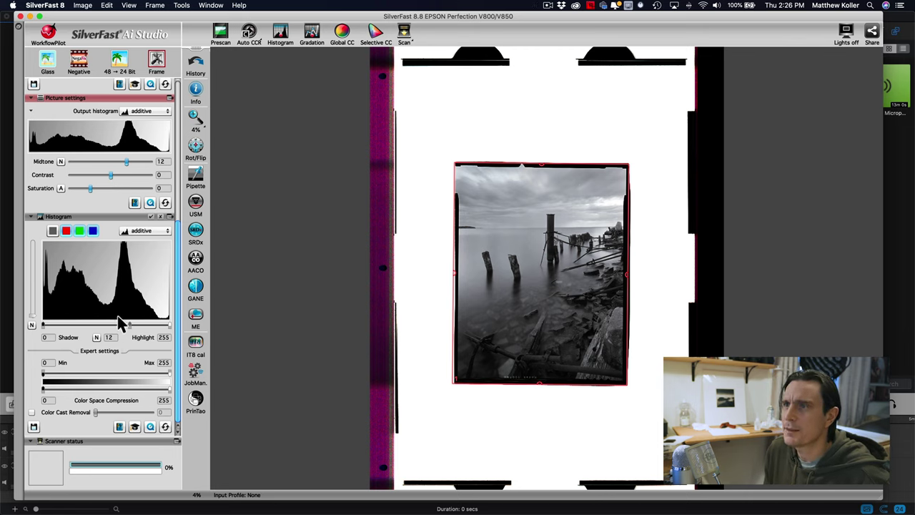
# Review the scan dimensions, NegaFix and histogram settings, and start scanning the framed negative
pyautogui.scroll(5, 117, 315)
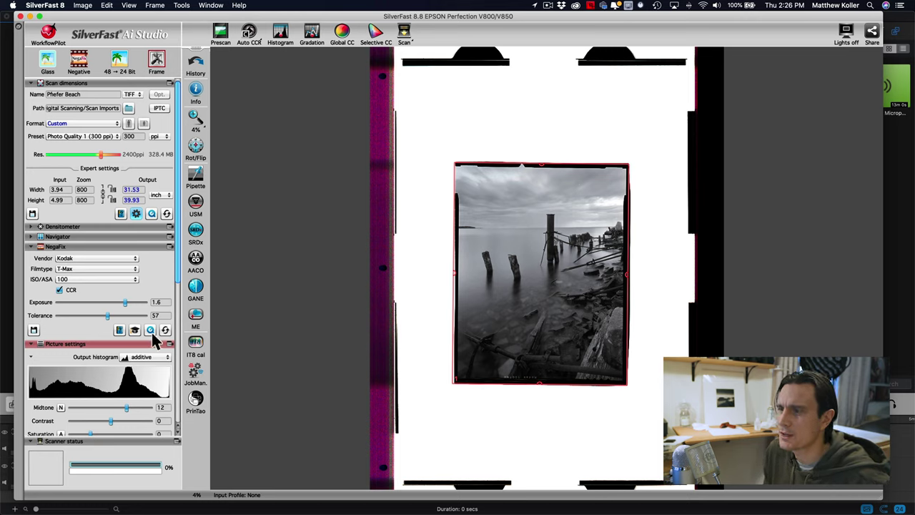
pyautogui.scroll(-6, 143, 379)
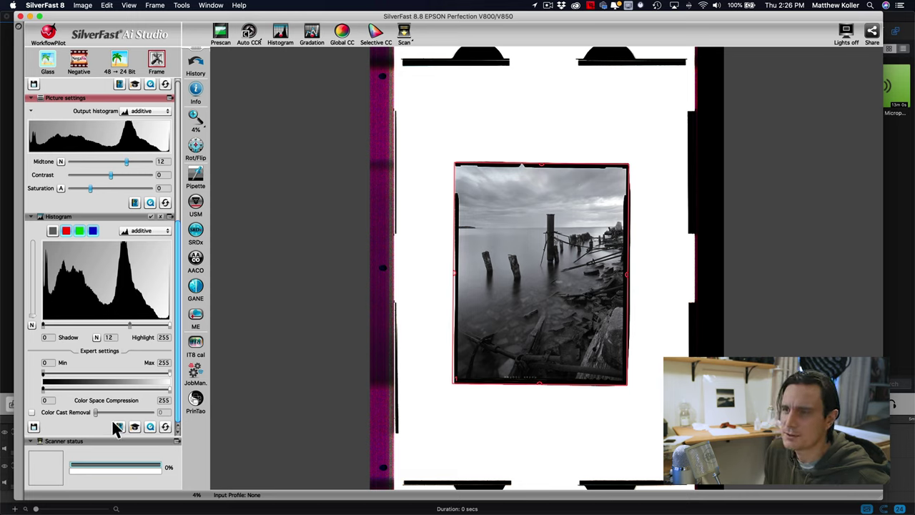
pyautogui.scroll(5, 111, 369)
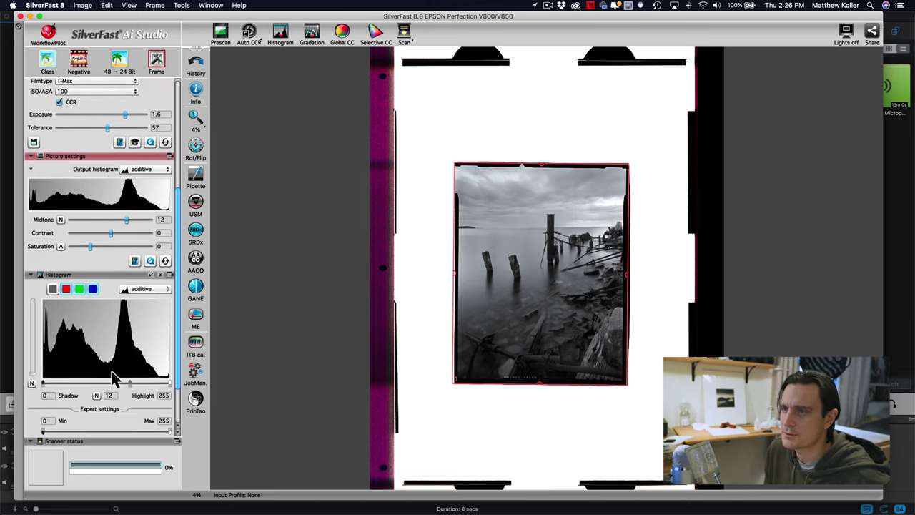
pyautogui.scroll(-5, 115, 379)
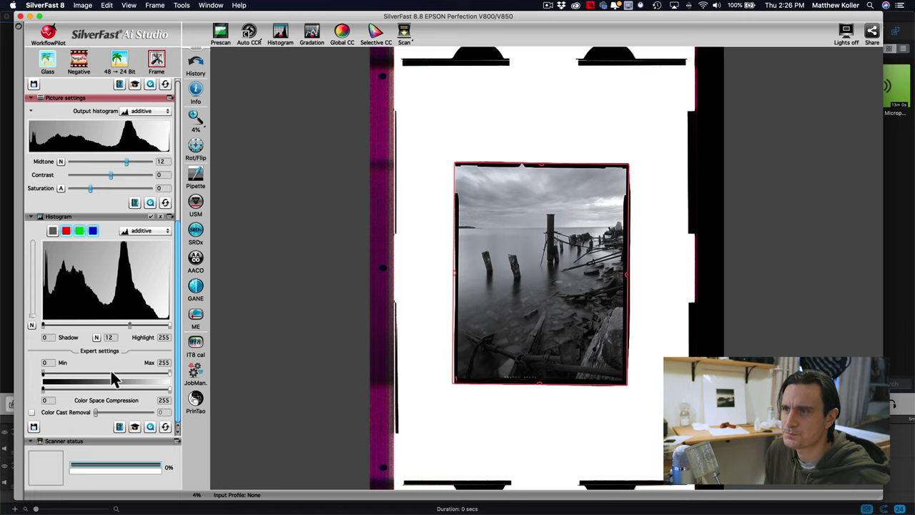
pyautogui.click(404, 35)
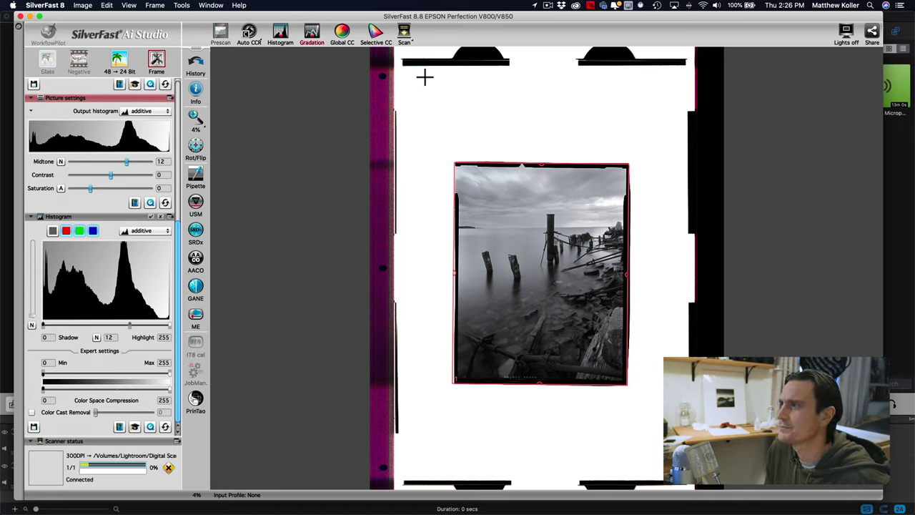
pyautogui.scroll(5, 140, 294)
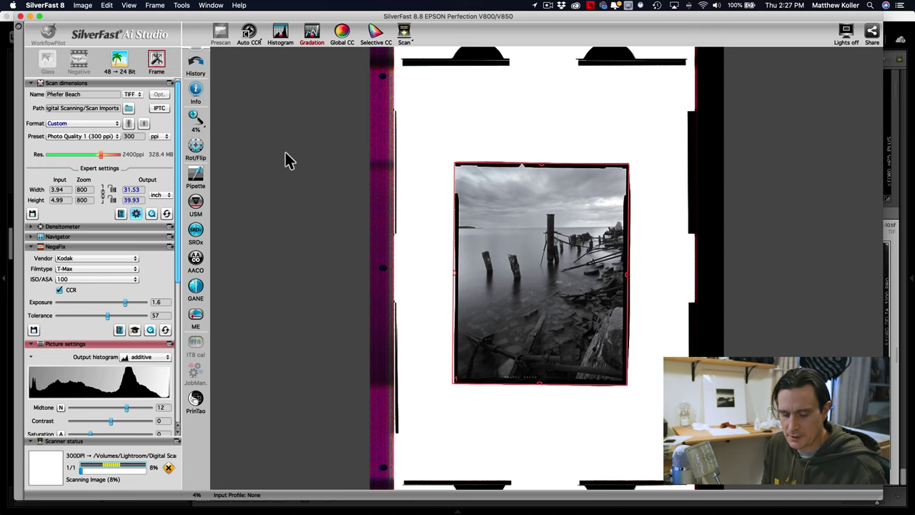
# Switch to Lightroom Classic and open the Auto Import settings
pyautogui.press('super+Tab')
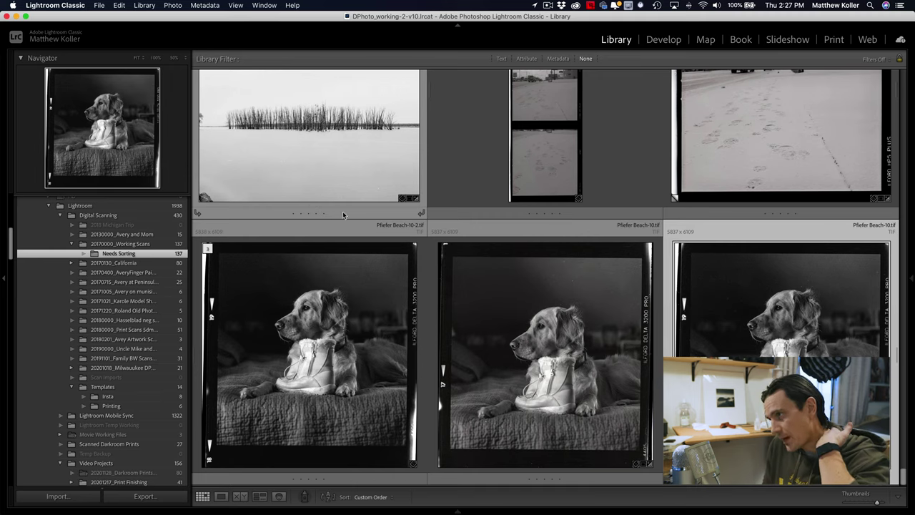
pyautogui.click(141, 7)
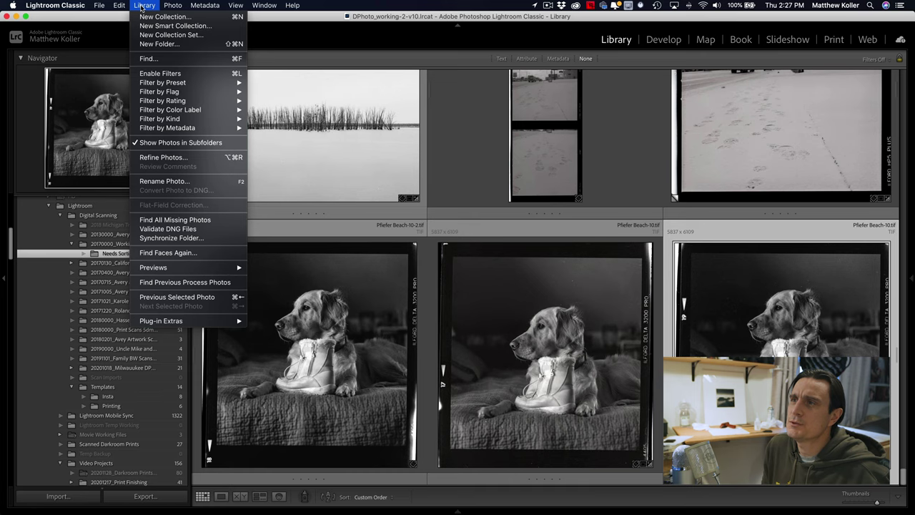
pyautogui.moveTo(106, 8)
pyautogui.moveTo(129, 109)
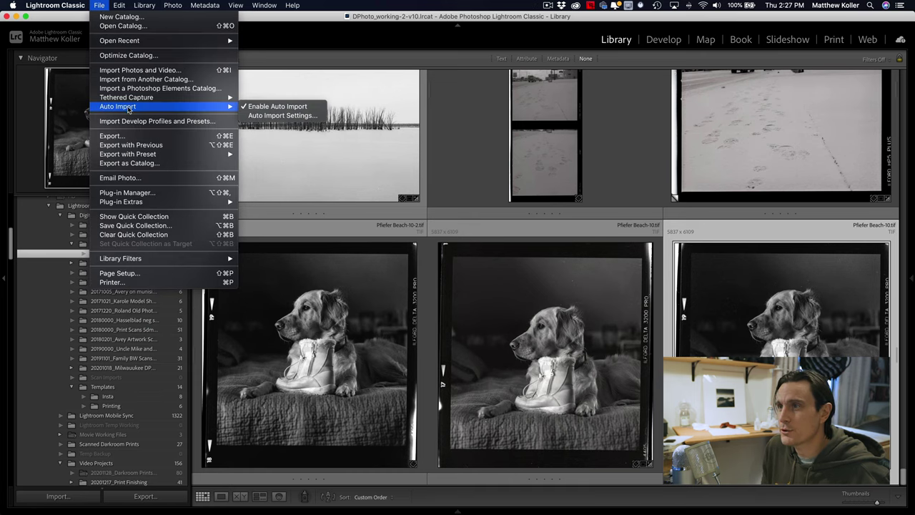
pyautogui.click(285, 116)
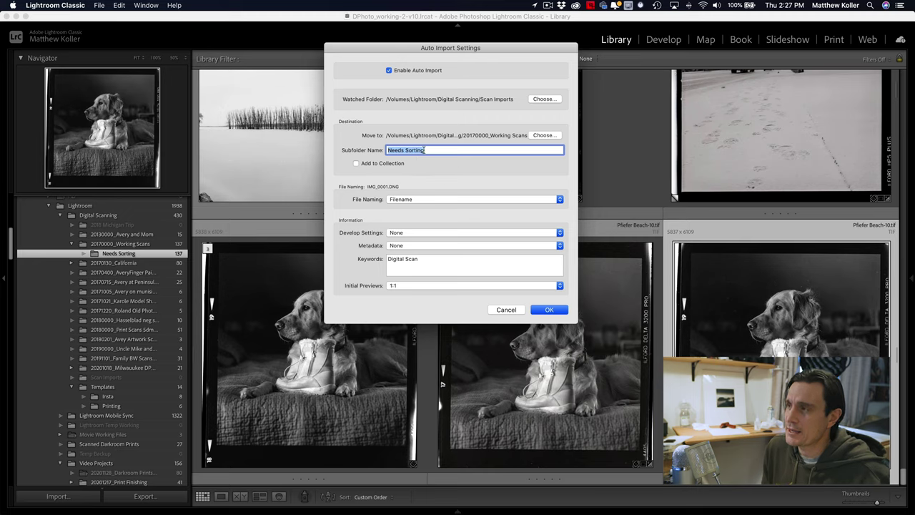
# Inspect the auto-import destination folder without choosing another one, and accept the Auto Import settings as they are
pyautogui.click(540, 136)
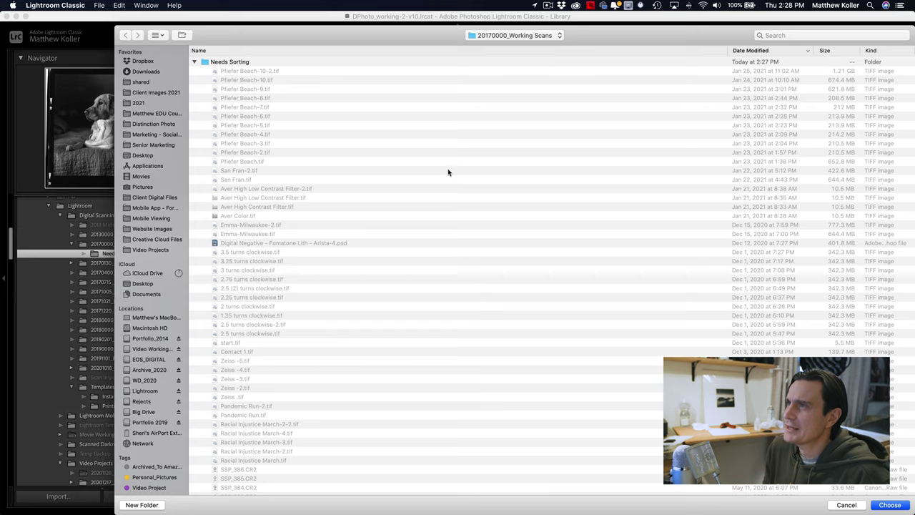
pyautogui.click(195, 64)
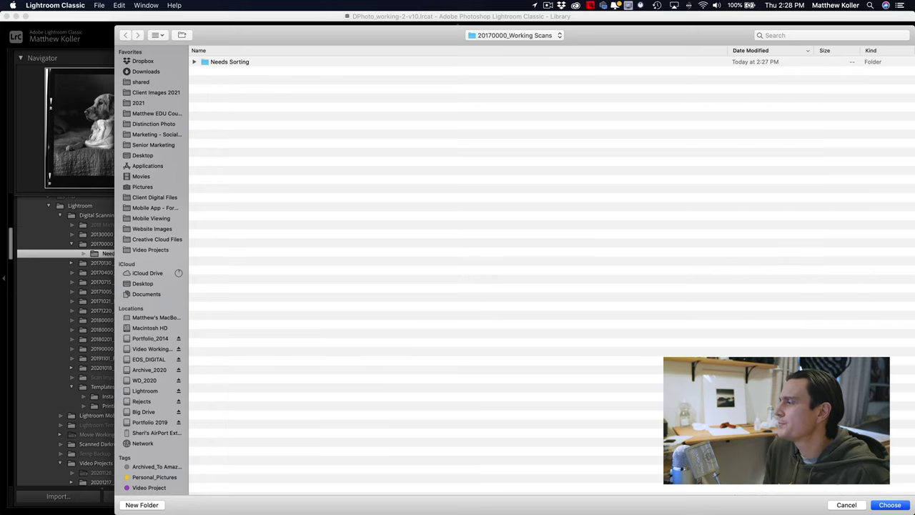
pyautogui.click(853, 506)
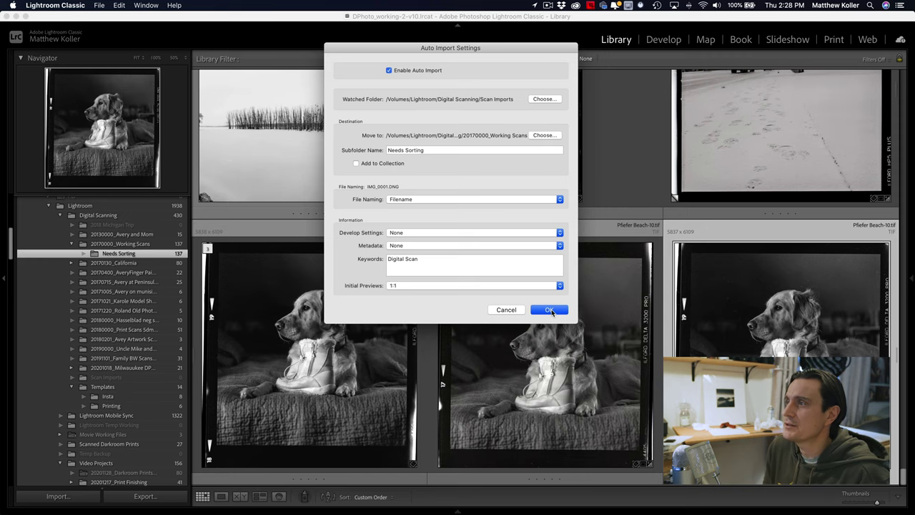
pyautogui.click(550, 310)
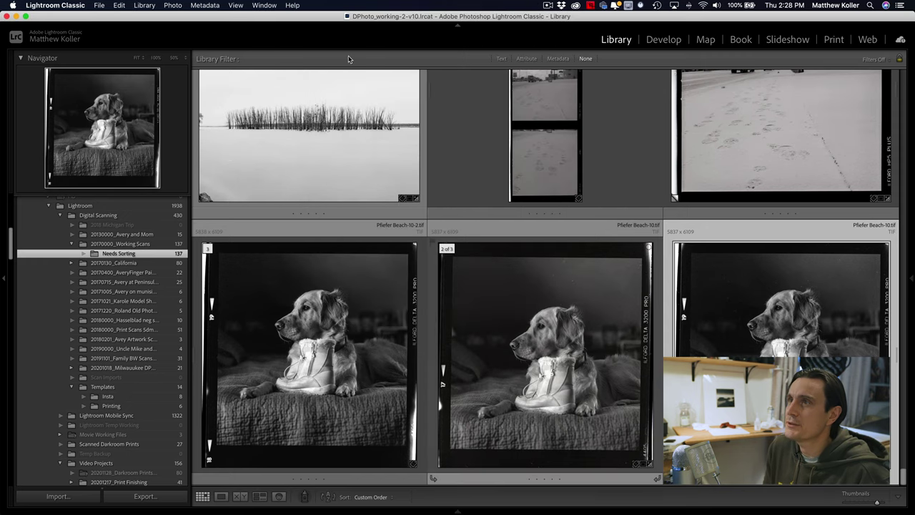
pyautogui.click(100, 6)
pyautogui.moveTo(118, 107)
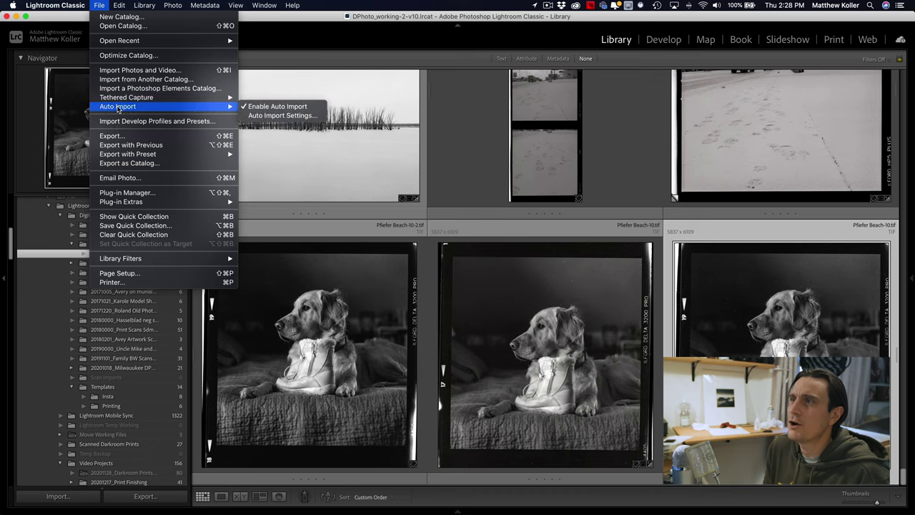
pyautogui.click(282, 16)
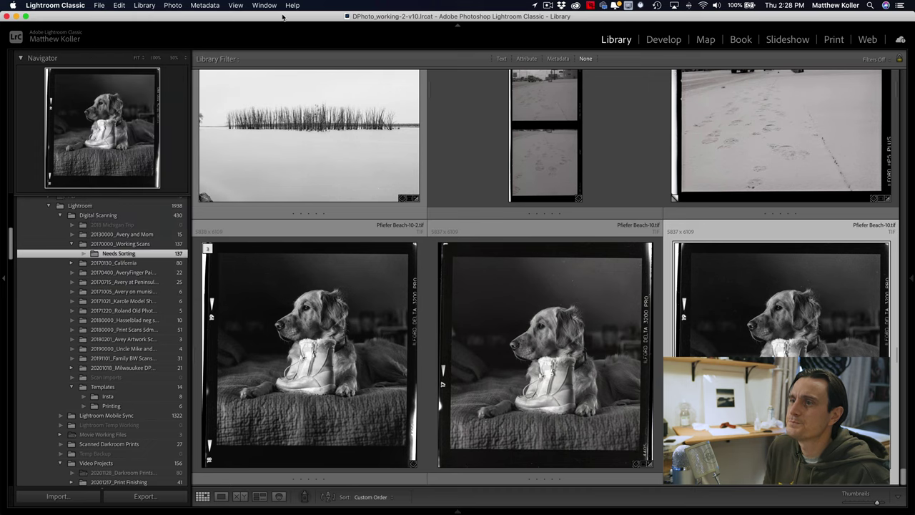
# Switch back to SilverFast to check the scan's progress
pyautogui.moveTo(6, 295)
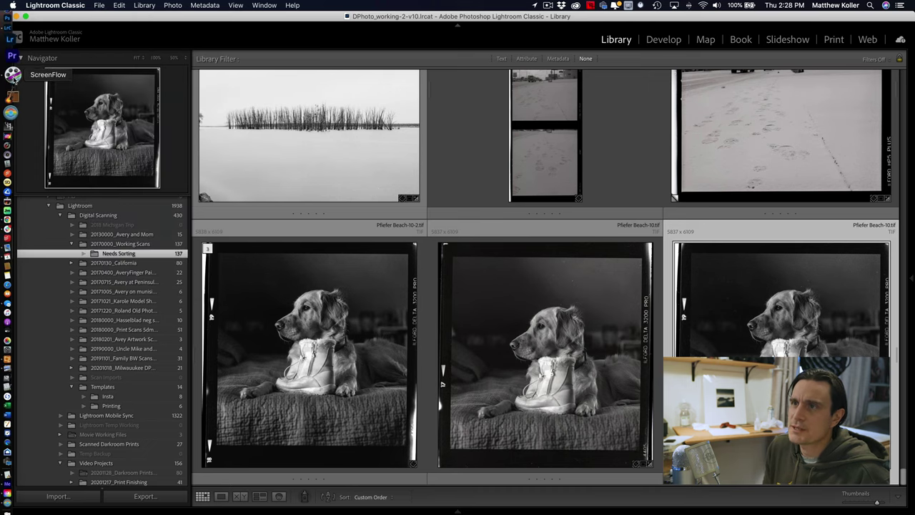
pyautogui.click(12, 95)
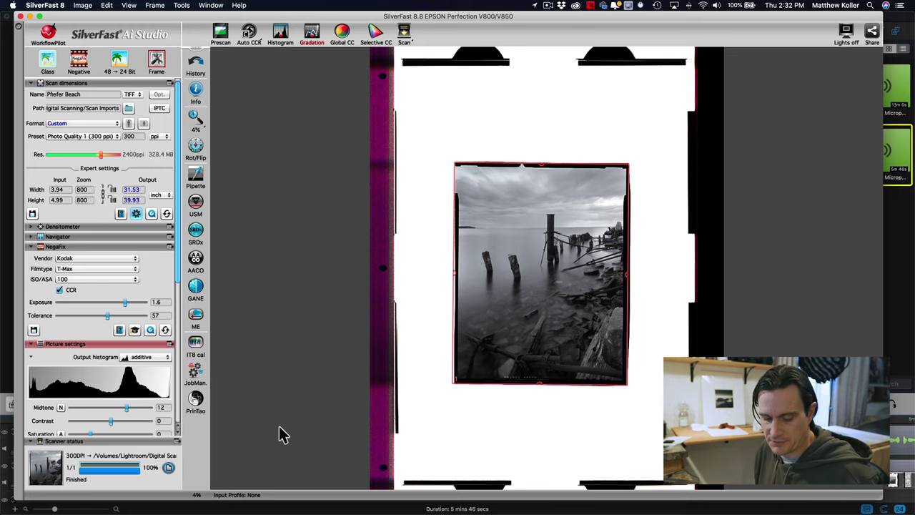
# Switch to Lightroom Classic and open the newly imported scan Pfiefer Beach-11.tif from the Needs Sorting folder in a large single-image view
pyautogui.press('super+Tab')
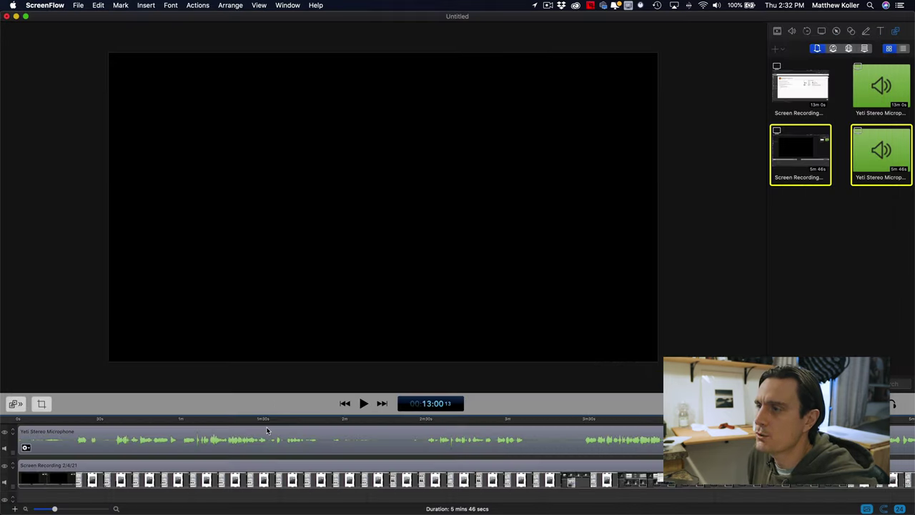
pyautogui.press('super+Tab')
pyautogui.press('super+Tab')
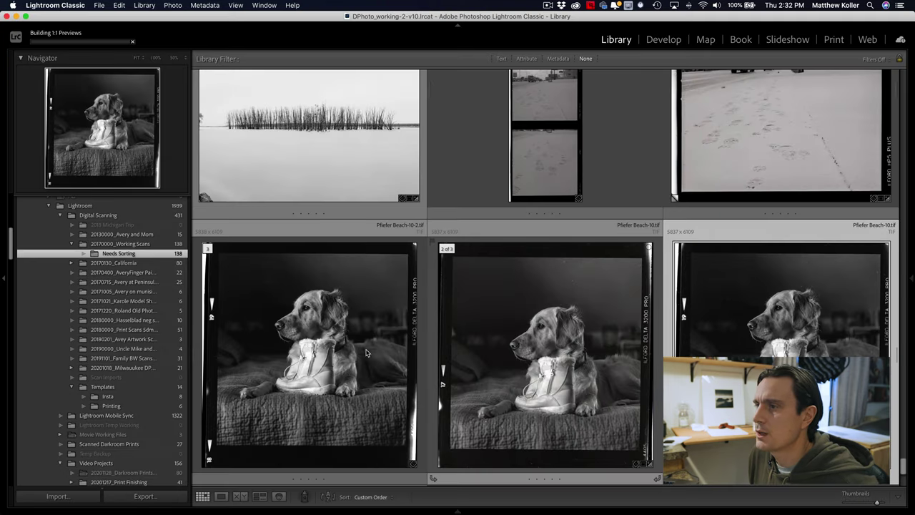
pyautogui.scroll(-3, 796, 315)
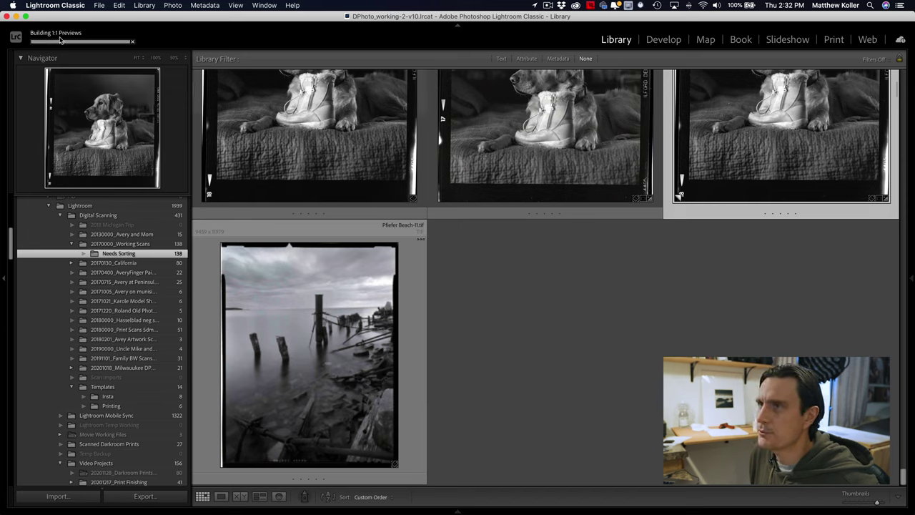
pyautogui.doubleClick(349, 375)
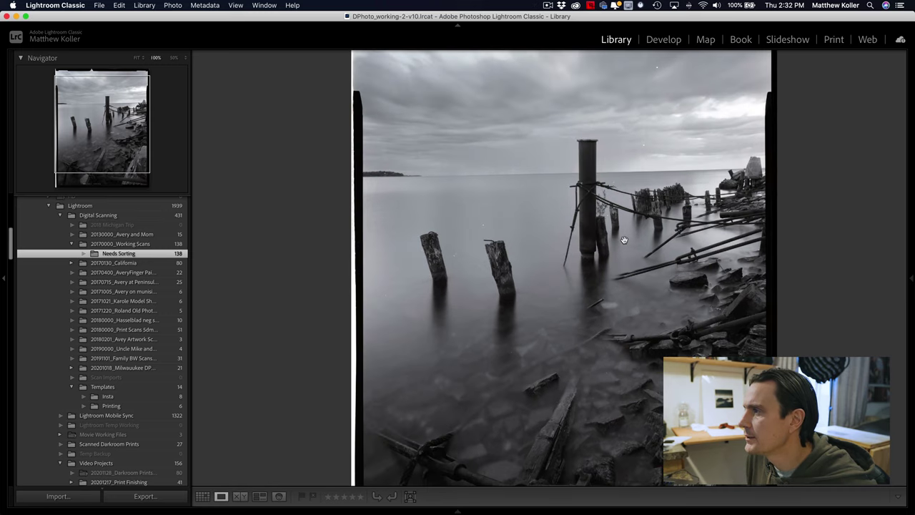
# Inspect the scan at 100% for dust and detail across the water and foreground debris, and return to the full-image view
pyautogui.click(608, 294)
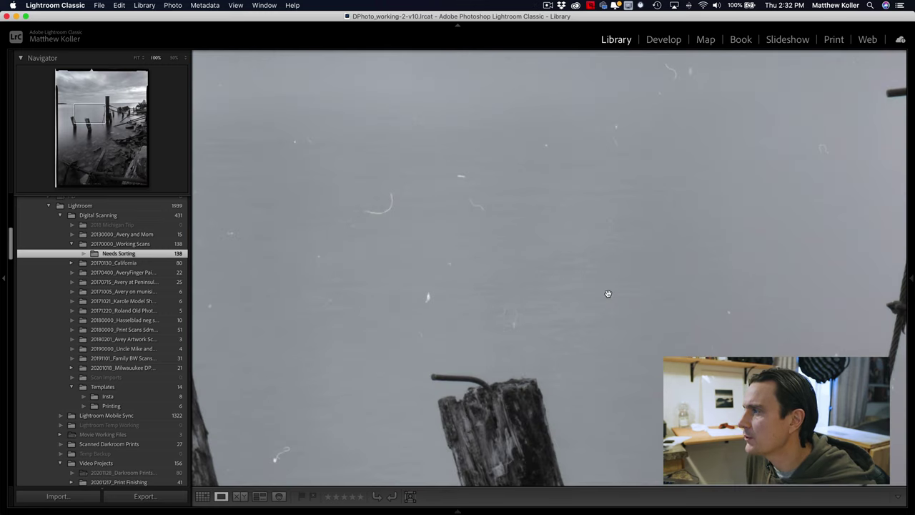
pyautogui.click(609, 295)
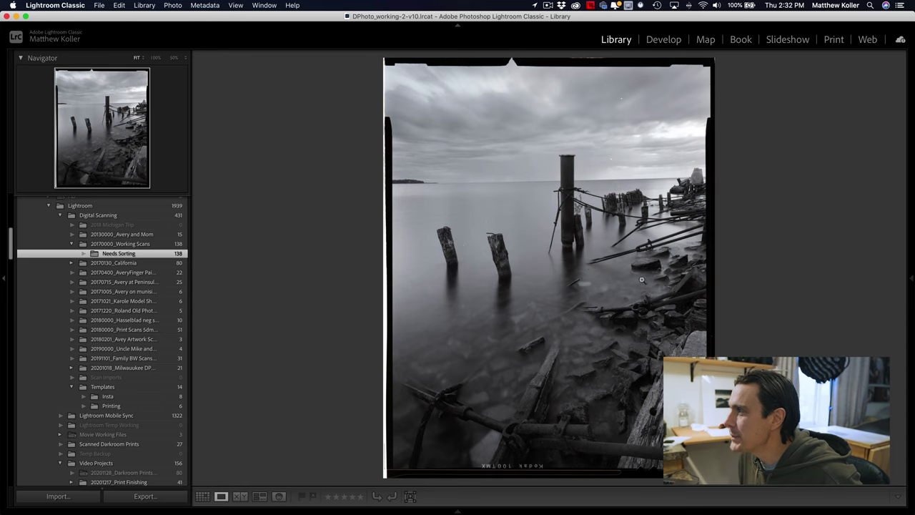
pyautogui.click(552, 448)
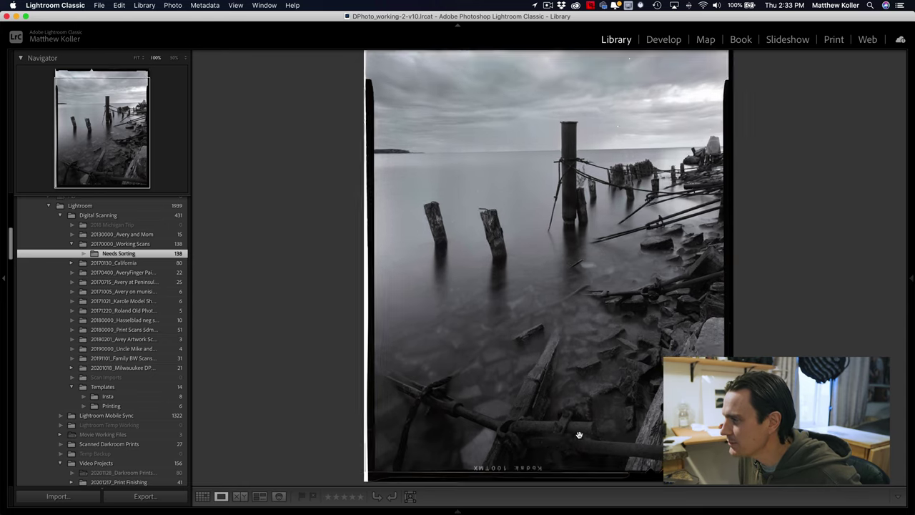
pyautogui.moveTo(631, 326); pyautogui.dragTo(632, 355)
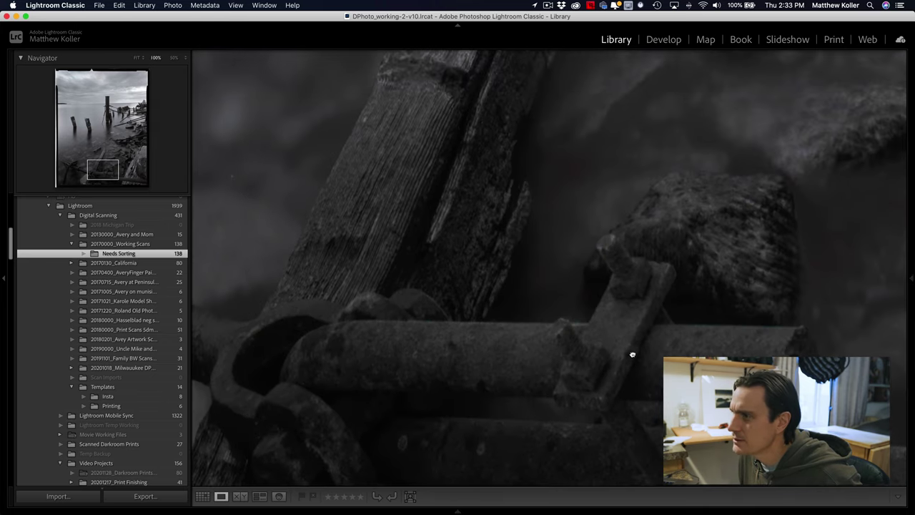
pyautogui.moveTo(603, 208); pyautogui.dragTo(512, 453)
pyautogui.moveTo(576, 92); pyautogui.dragTo(522, 314)
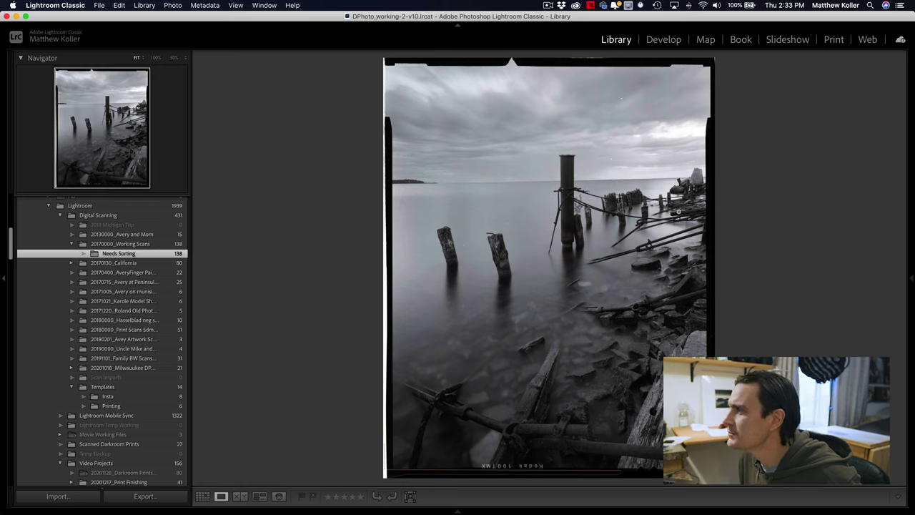
# Check the shoreline rocks at 100%, and convert the scan to Black & White in Develop with Shadows +22 and Blacks -21
pyautogui.click(671, 256)
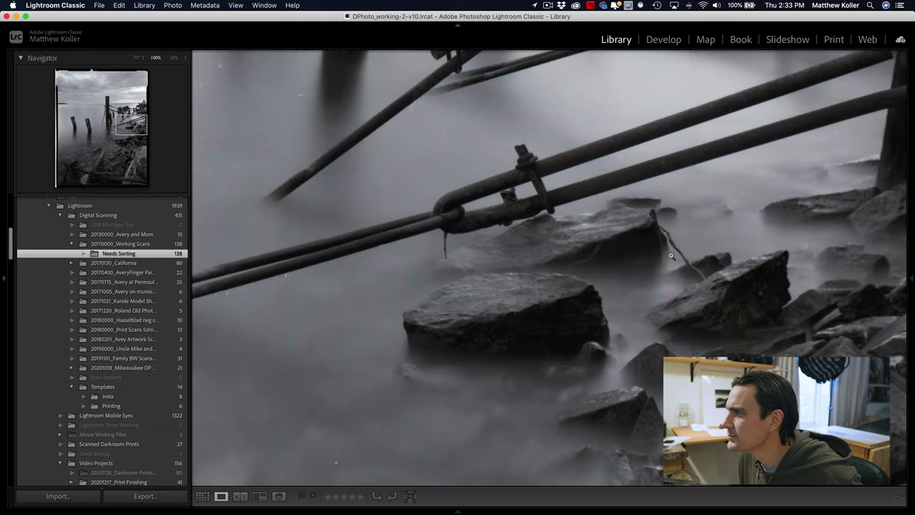
pyautogui.click(671, 255)
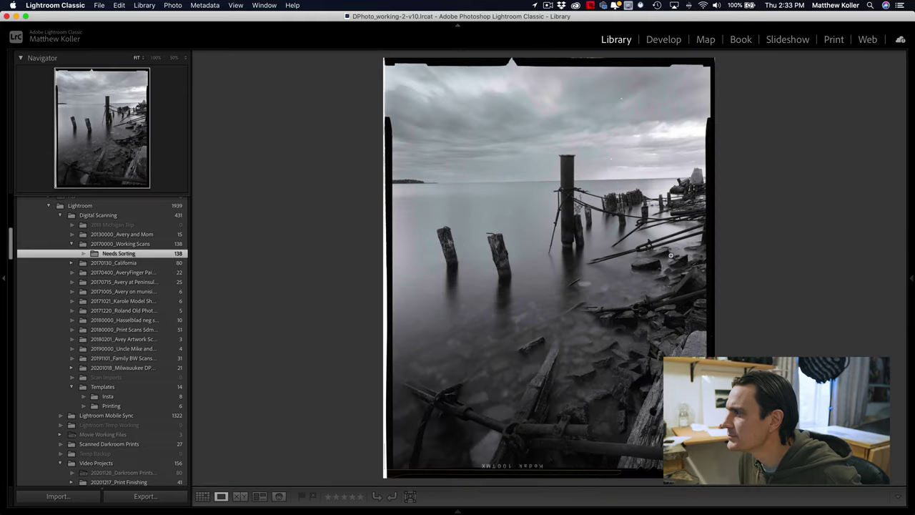
pyautogui.click(663, 40)
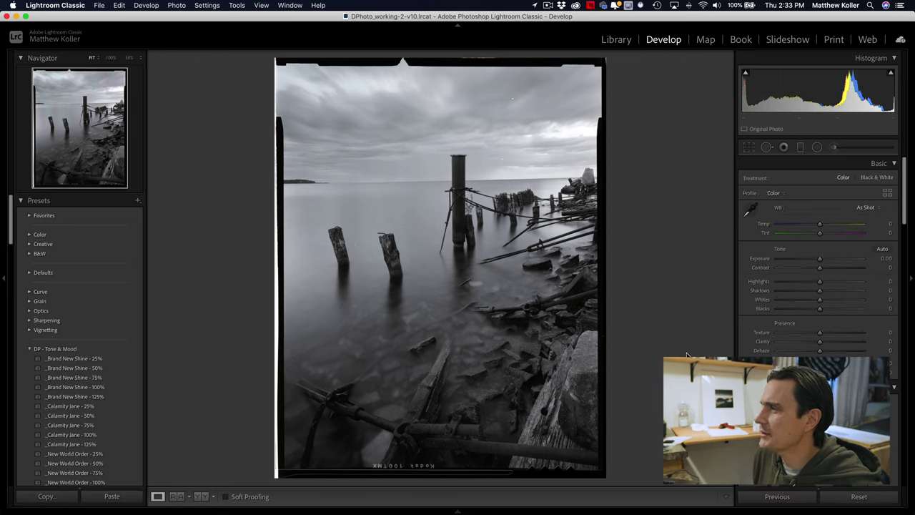
pyautogui.click(864, 179)
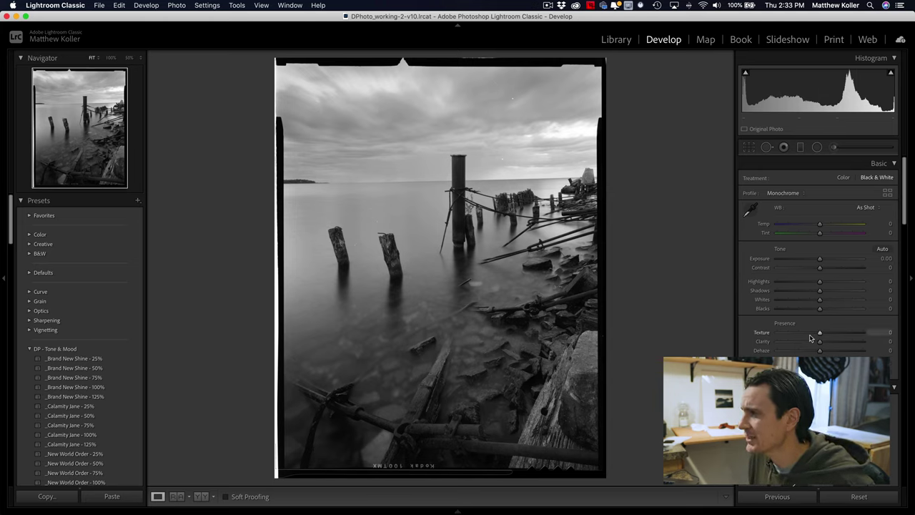
pyautogui.moveTo(819, 294); pyautogui.dragTo(813, 312)
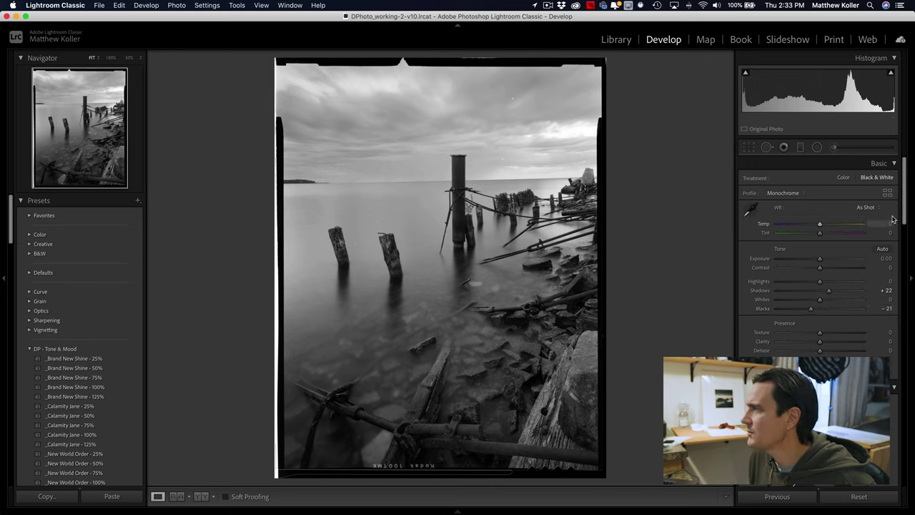
# Send the scan to Adobe Photoshop 2021 for editing, and collapse the expanded Actions list there
pyautogui.moveTo(908, 209); pyautogui.dragTo(910, 465)
pyautogui.scroll(10, 910, 465)
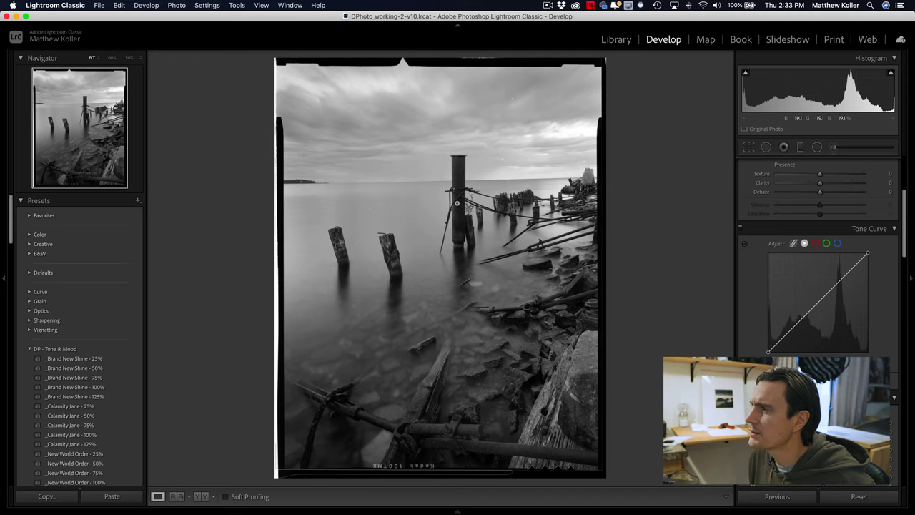
pyautogui.rightClick(440, 297)
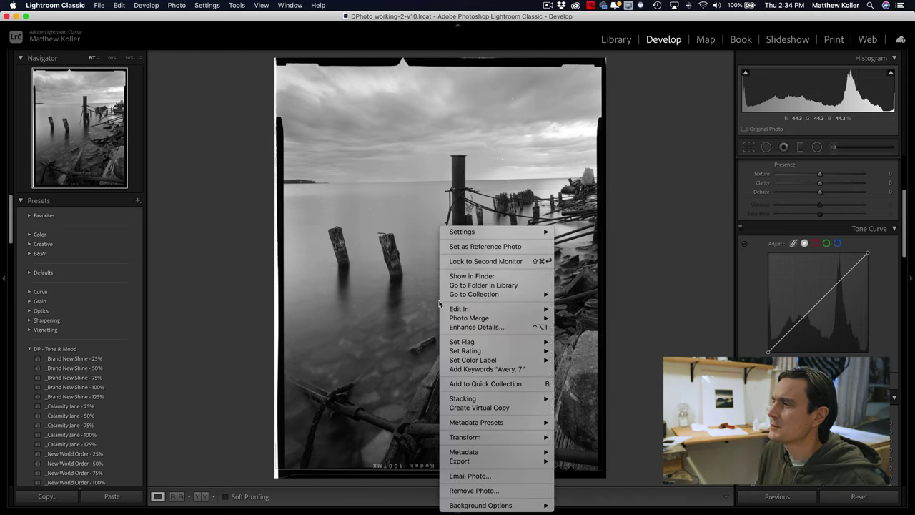
pyautogui.moveTo(480, 309)
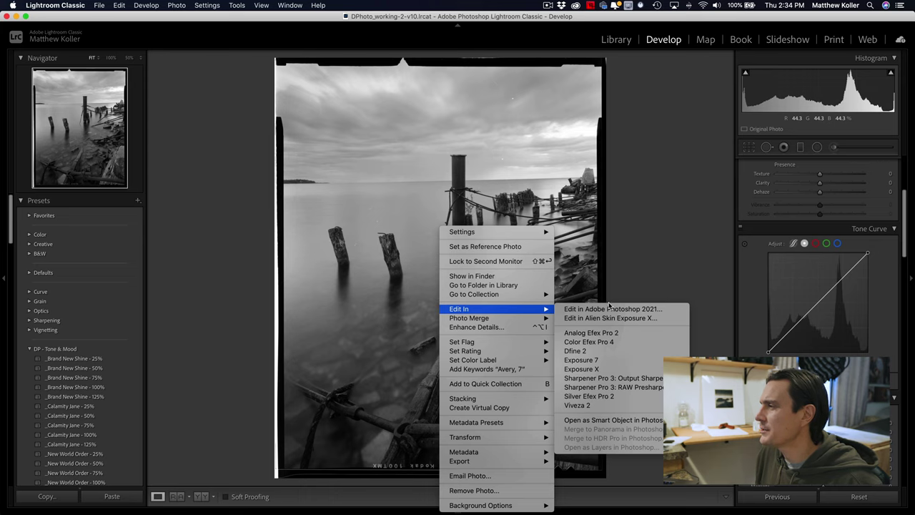
pyautogui.click(610, 309)
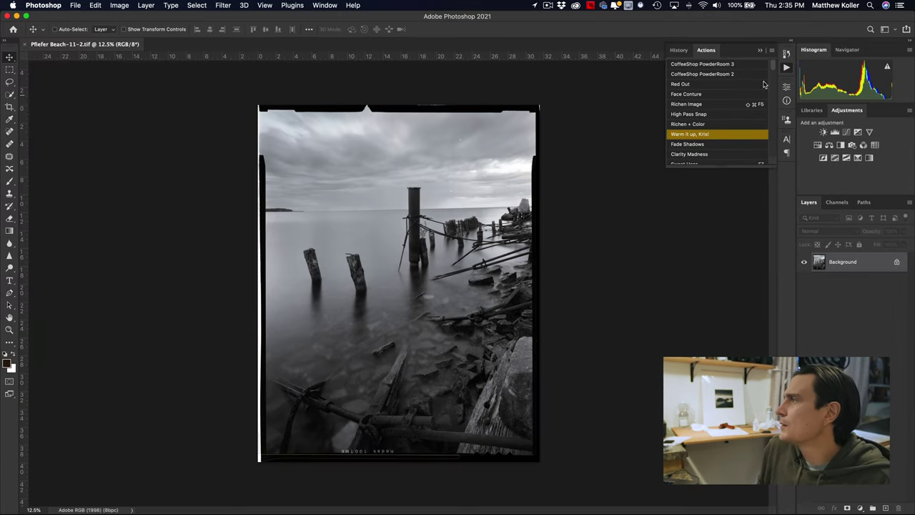
pyautogui.click(788, 68)
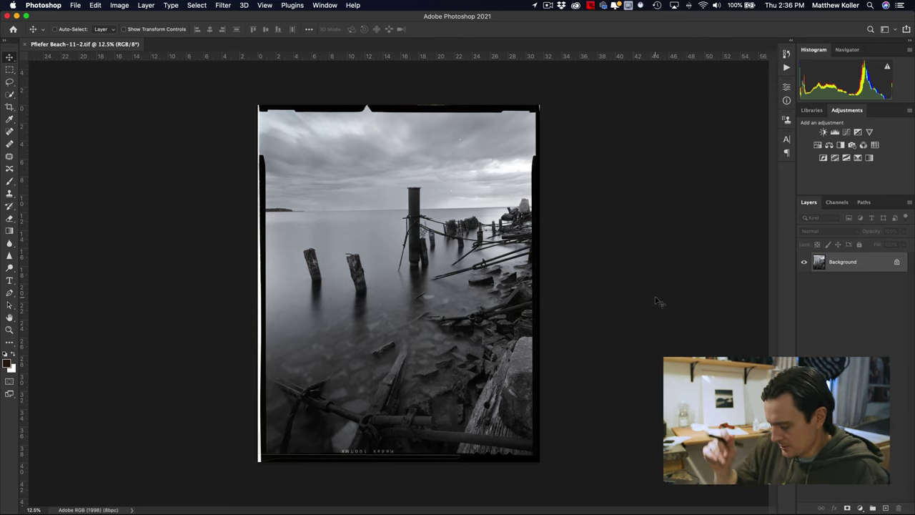
# Zoom in closely and use the Healing Brush to clean dust spots from the water and horizon around the wooden posts
pyautogui.press('super+equal')
pyautogui.press('super+equal')
pyautogui.press('super+equal')
pyautogui.press('super+equal')
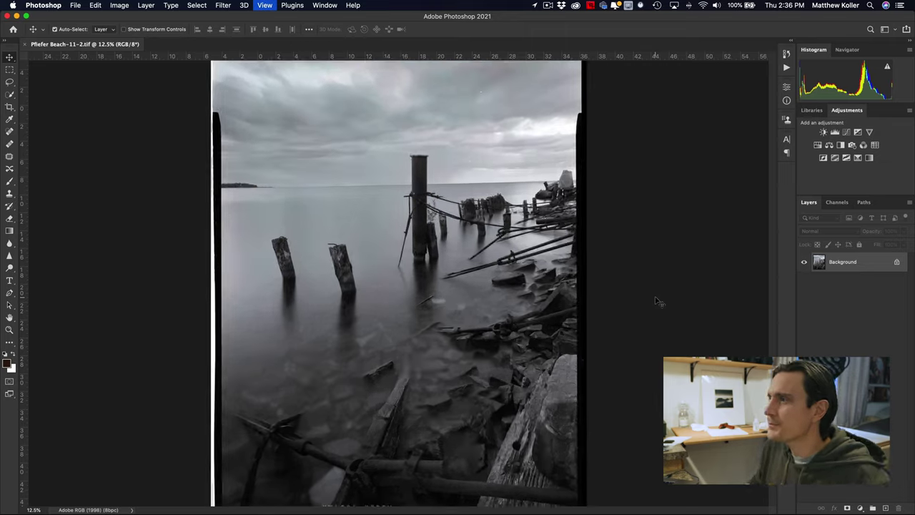
pyautogui.press('j')
pyautogui.press('super+equal')
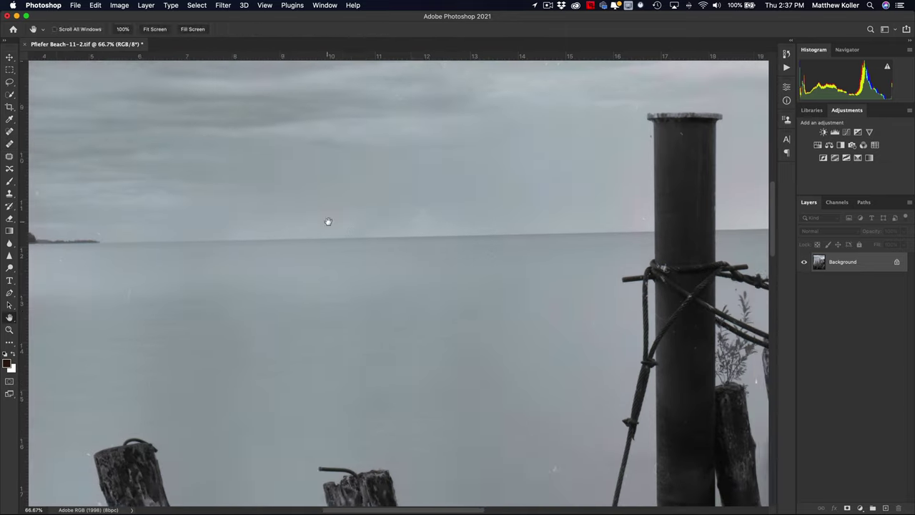
pyautogui.scroll(-5, 398, 283)
pyautogui.hscroll(5, 398, 284)
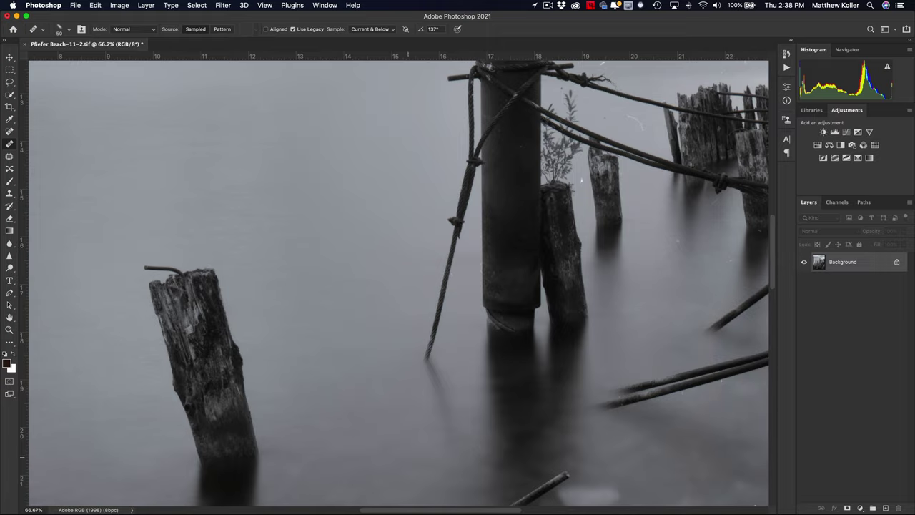
# Heal the dust spots across the cloudy sky above the tall post with the Healing Brush at size 70
pyautogui.scroll(5, 398, 283)
pyautogui.press('super+equal')
pyautogui.press('super+minus')
pyautogui.press('super+minus')
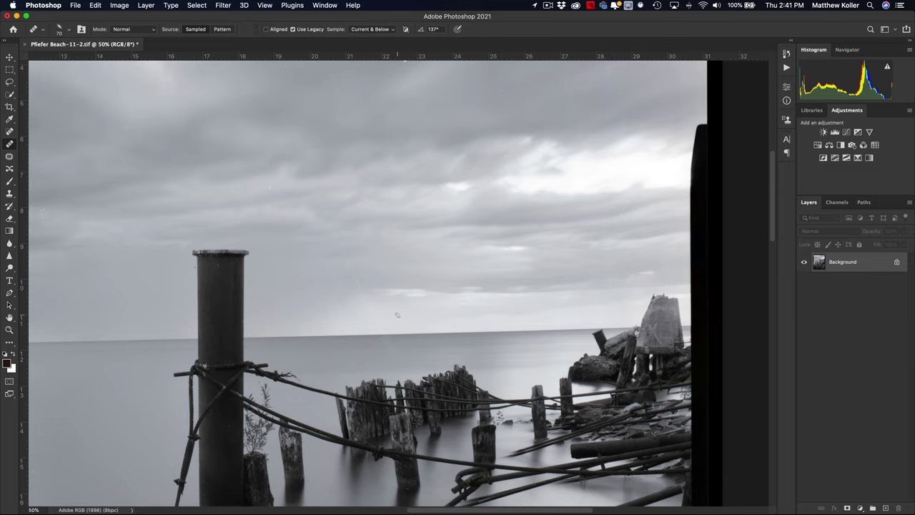
pyautogui.scroll(5, 397, 315)
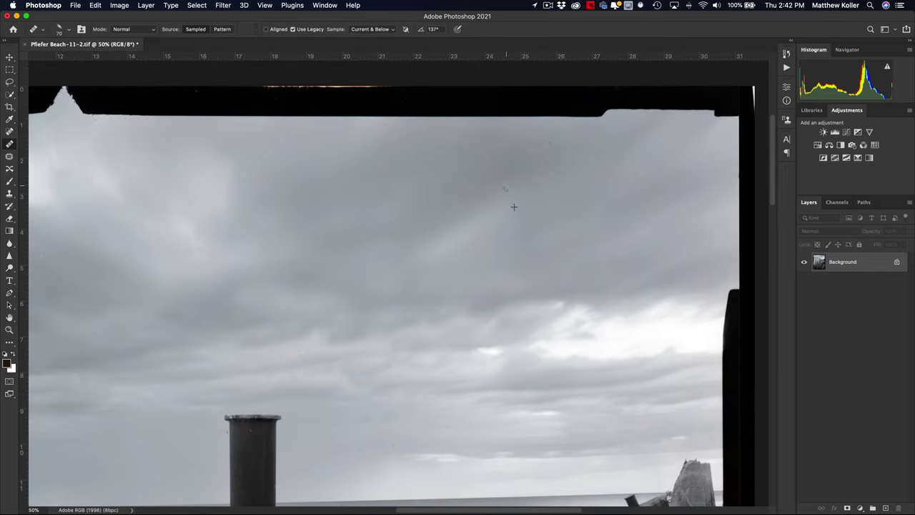
pyautogui.hscroll(-10, 513, 207)
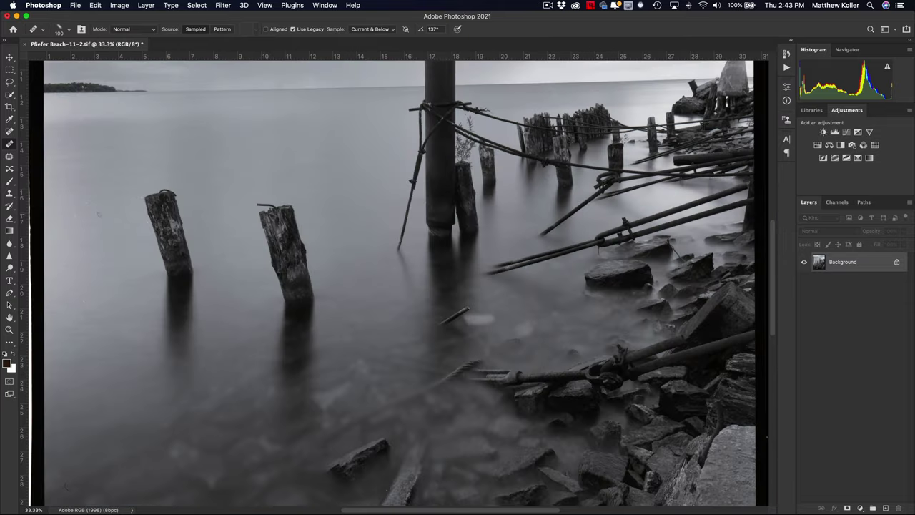
# Reduce the Healing Brush size to 60, clean the remaining specks in the water, and return to the full-image view
pyautogui.hotkey('ctrl', '=')
pyautogui.press('[')
pyautogui.press('[')
pyautogui.press('[')
pyautogui.press('[')
pyautogui.hotkey('ctrl', '-')
pyautogui.hotkey('ctrl', '-')
pyautogui.hotkey('ctrl', '-')
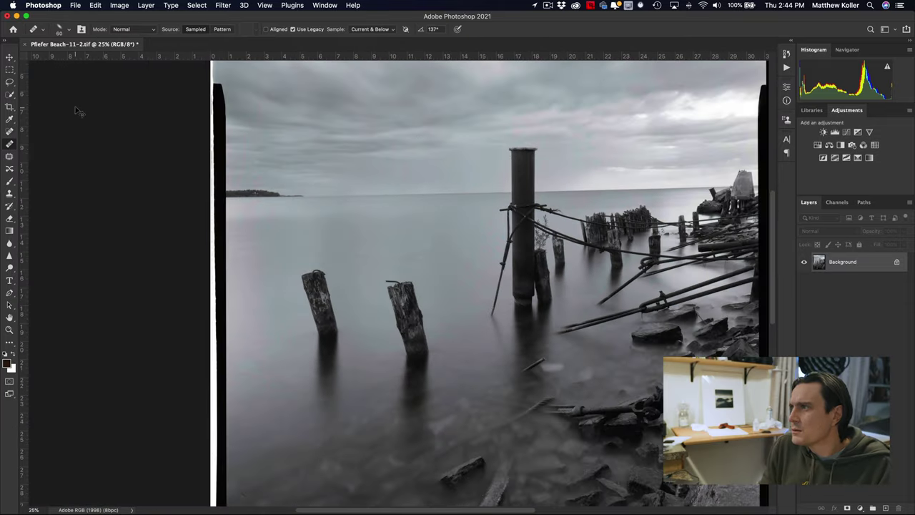
pyautogui.hotkey('ctrl', '-')
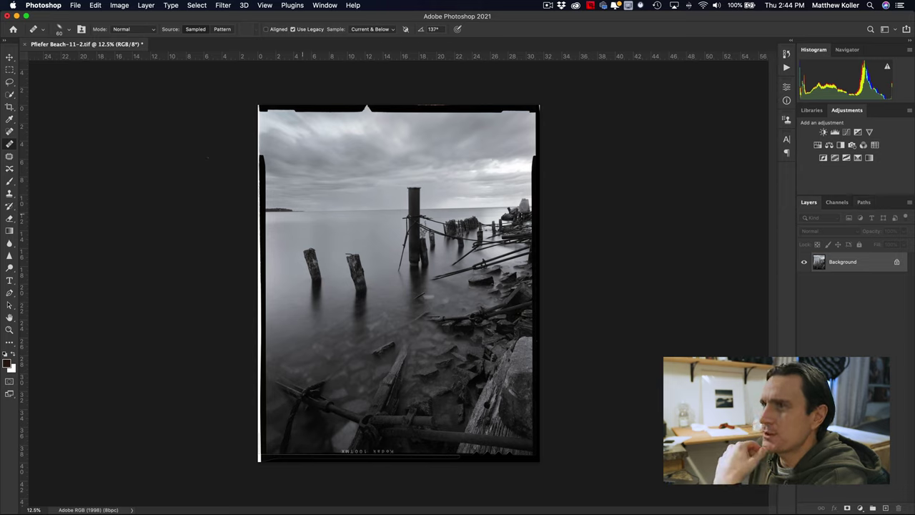
# Straighten the image along the horizon line and crop away the black film borders on all sides
pyautogui.click(10, 107)
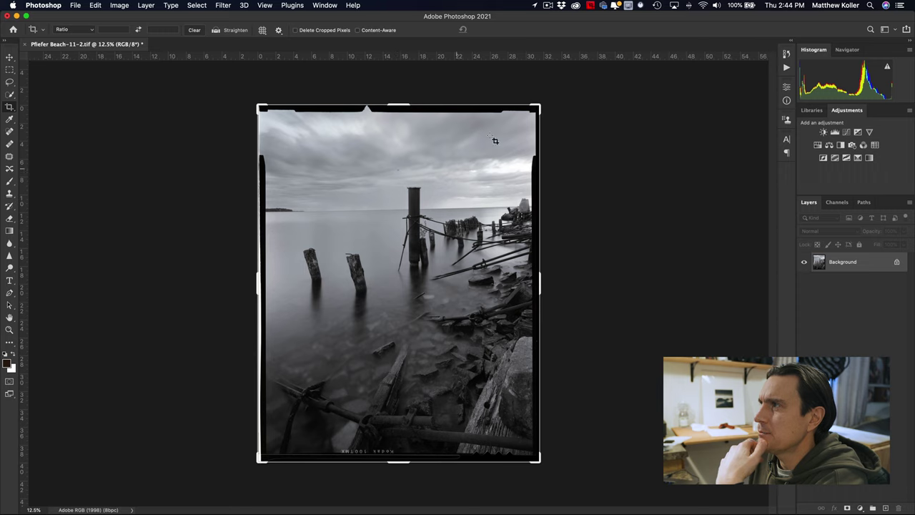
pyautogui.click(216, 30)
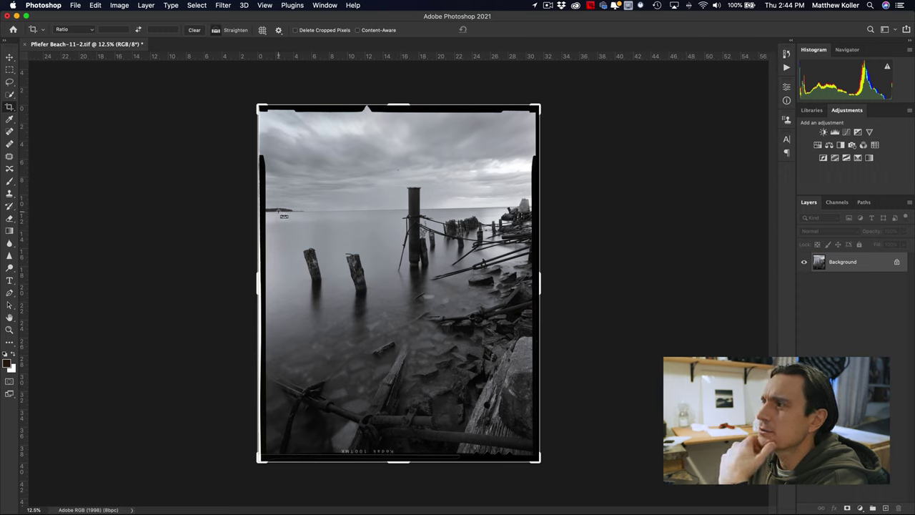
pyautogui.moveTo(278, 210); pyautogui.dragTo(492, 207)
pyautogui.moveTo(267, 102); pyautogui.dragTo(265, 111)
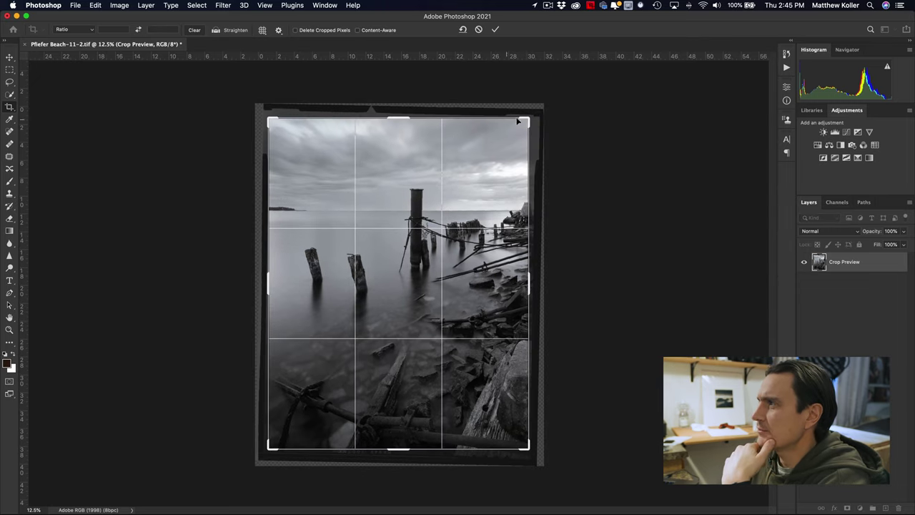
pyautogui.moveTo(529, 114); pyautogui.dragTo(528, 119)
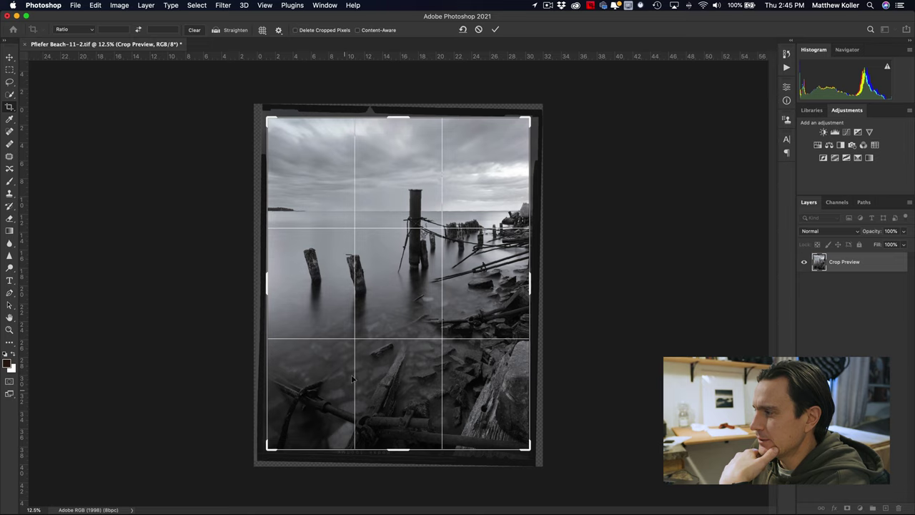
pyautogui.moveTo(266, 281); pyautogui.dragTo(266, 281)
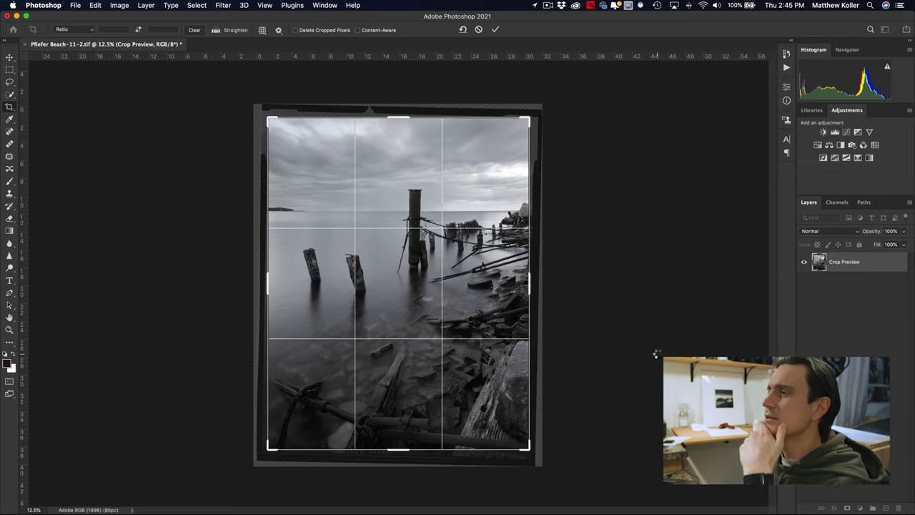
pyautogui.press('Return')
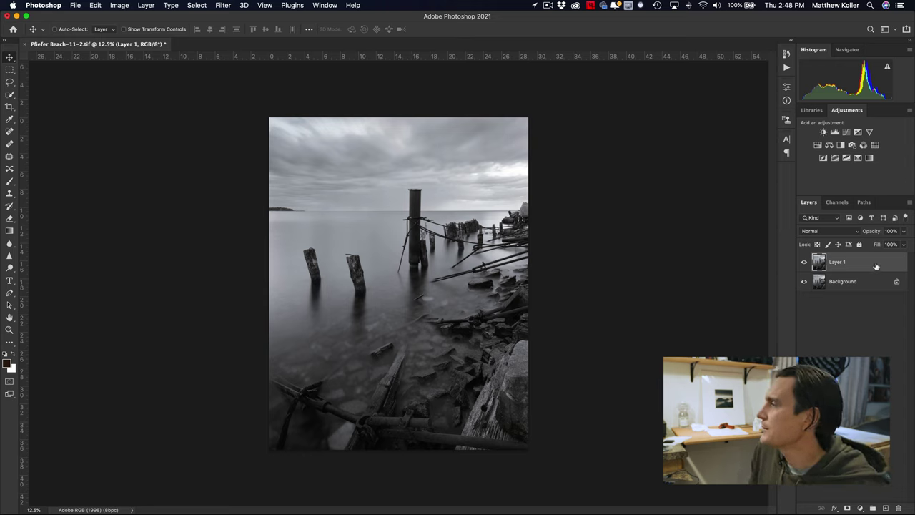
# Open the Camera Raw Filter on Layer 1
pyautogui.click(223, 5)
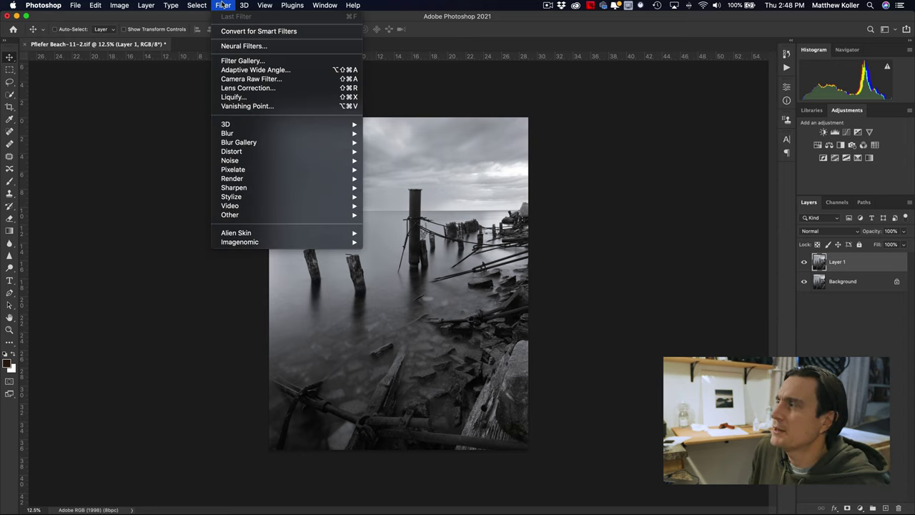
pyautogui.moveTo(244, 5)
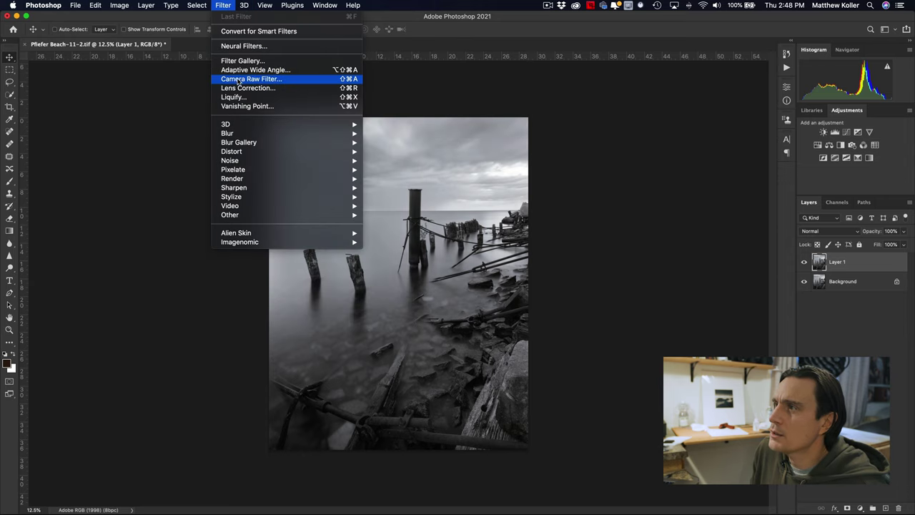
pyautogui.click(251, 79)
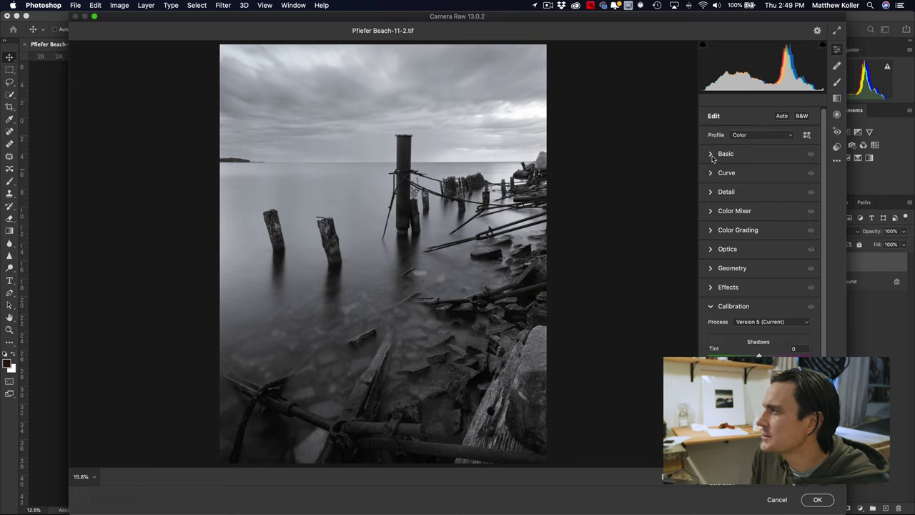
pyautogui.scroll(-1, 737, 201)
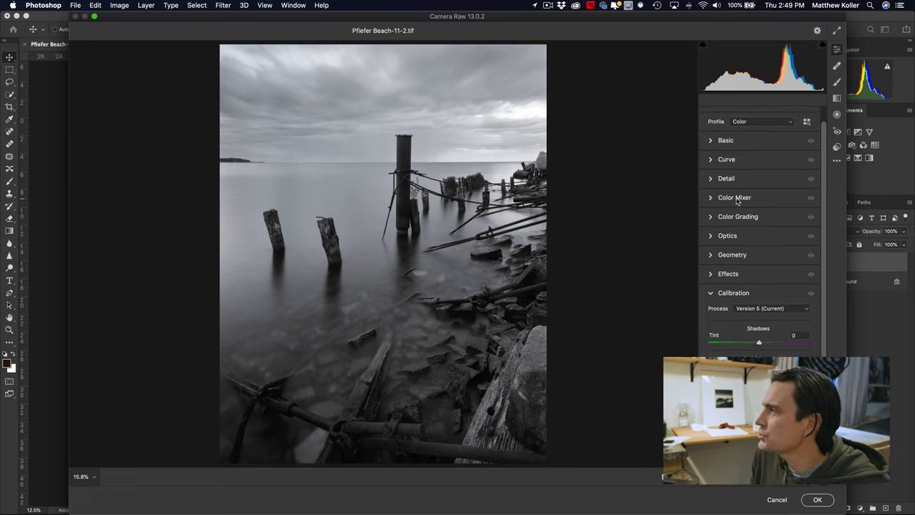
pyautogui.scroll(1, 737, 201)
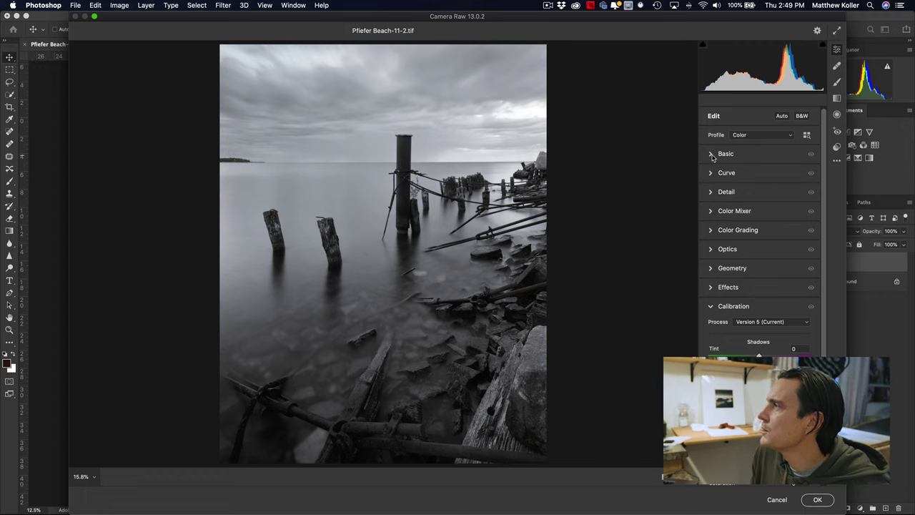
# Add a graduated filter from the sky's upper edge to just below the horizon with Exposure -0.40, Contrast -5, Highlights -11 and Blacks -6
pyautogui.press('g')
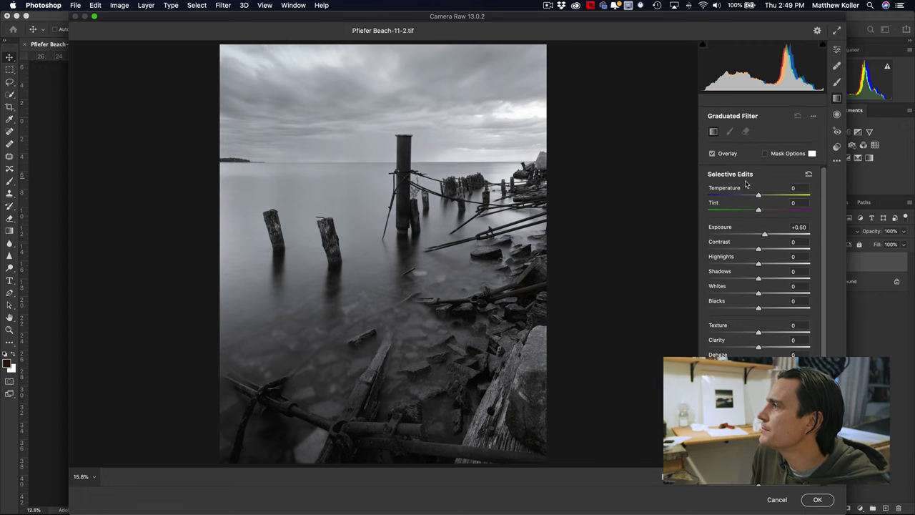
pyautogui.moveTo(356, 44); pyautogui.dragTo(356, 171)
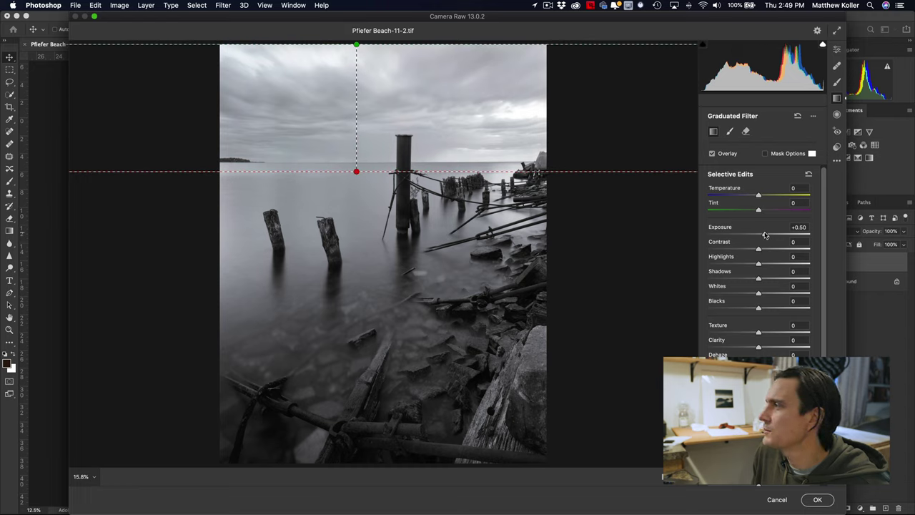
pyautogui.moveTo(764, 235); pyautogui.dragTo(752, 266)
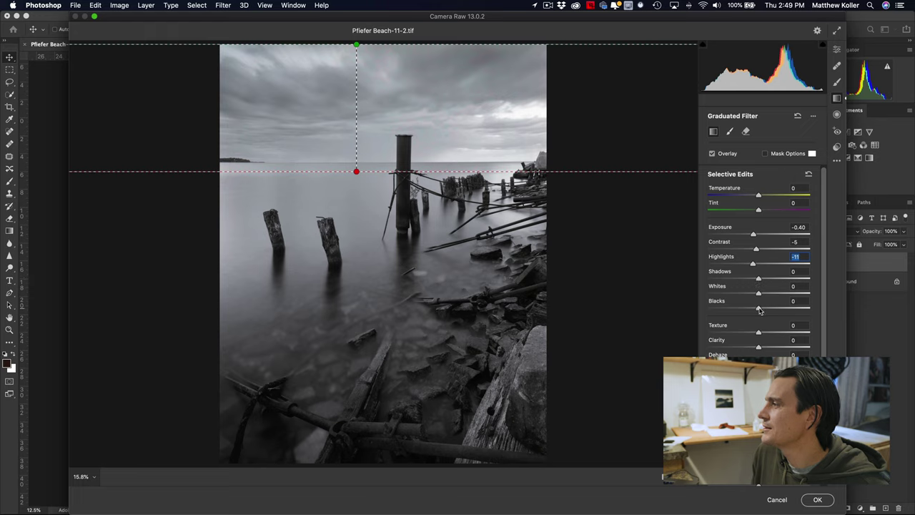
pyautogui.moveTo(759, 310); pyautogui.dragTo(756, 310)
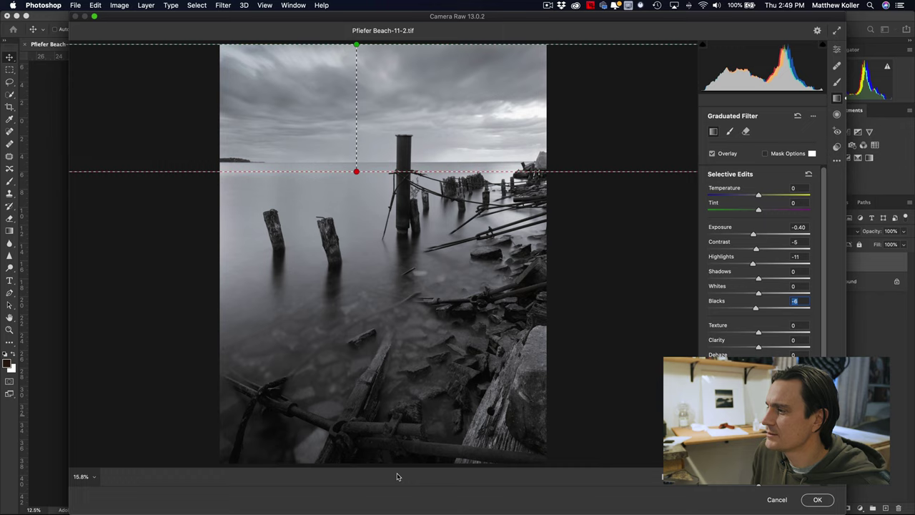
# Add a second graduated filter with the same settings from the image's lower edge up to the middle of the water, and apply the Camera Raw edits
pyautogui.moveTo(396, 466)
pyautogui.mouseDown()
pyautogui.moveTo(408, 367)
pyautogui.moveTo(399, 286)
pyautogui.mouseUp()
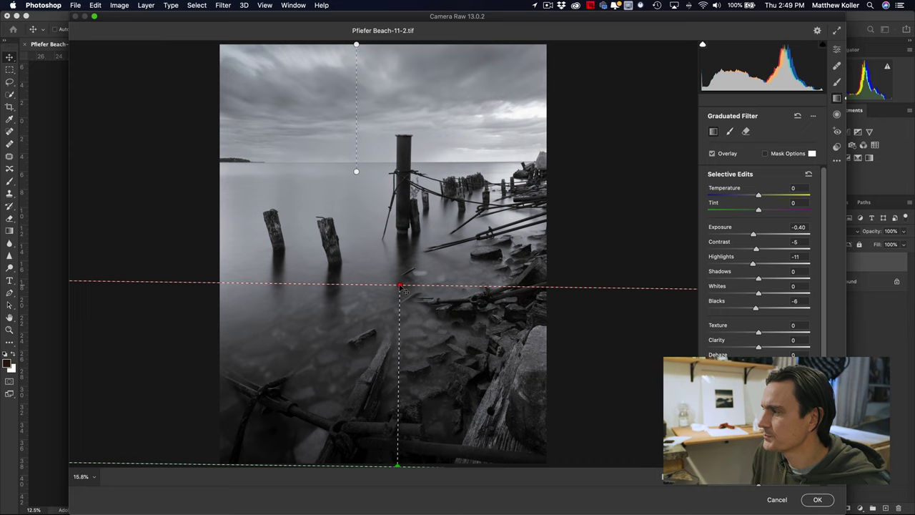
pyautogui.click(817, 500)
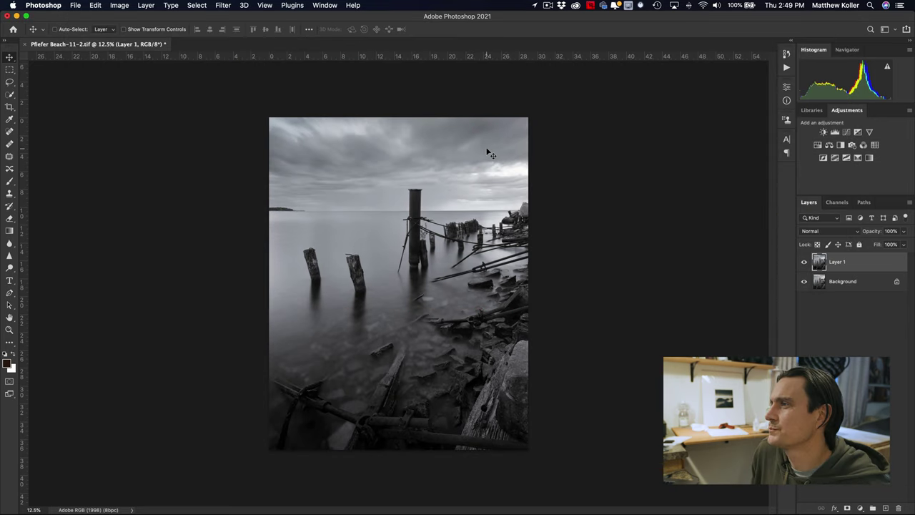
# Compare the image with and without Layer 1's edits, and merge Layer 1 down into the Background
pyautogui.click(804, 263)
pyautogui.click(804, 263)
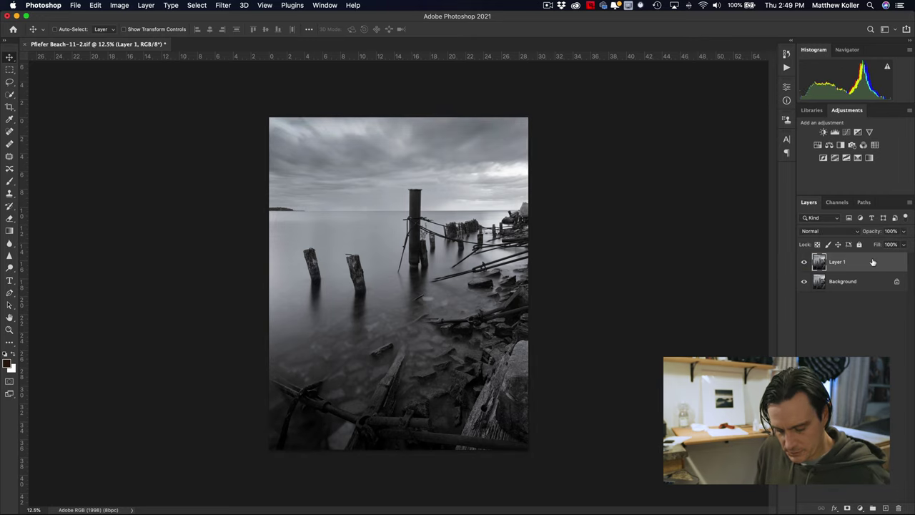
pyautogui.press('super+e')
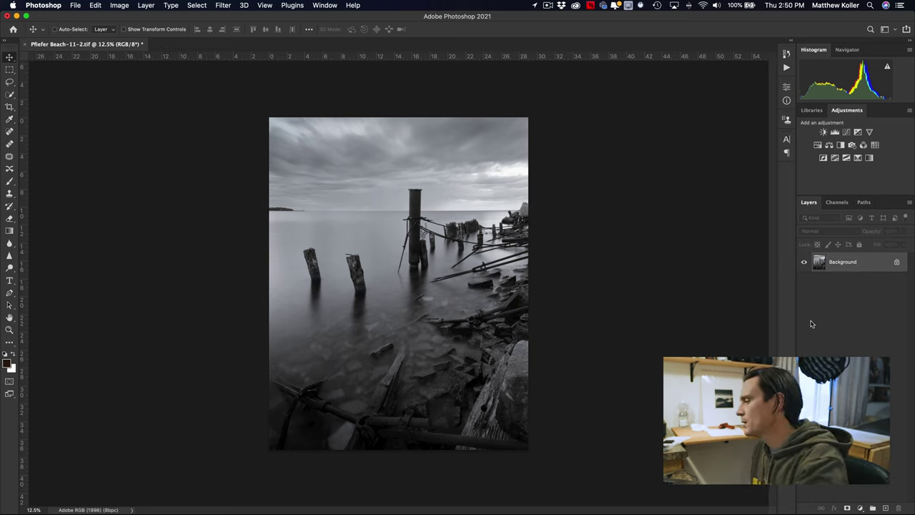
# Add a Curves adjustment layer that deepens the shadows from Input 54 to Output 36 and holds the highlights at Input 169, Output 173
pyautogui.click(861, 508)
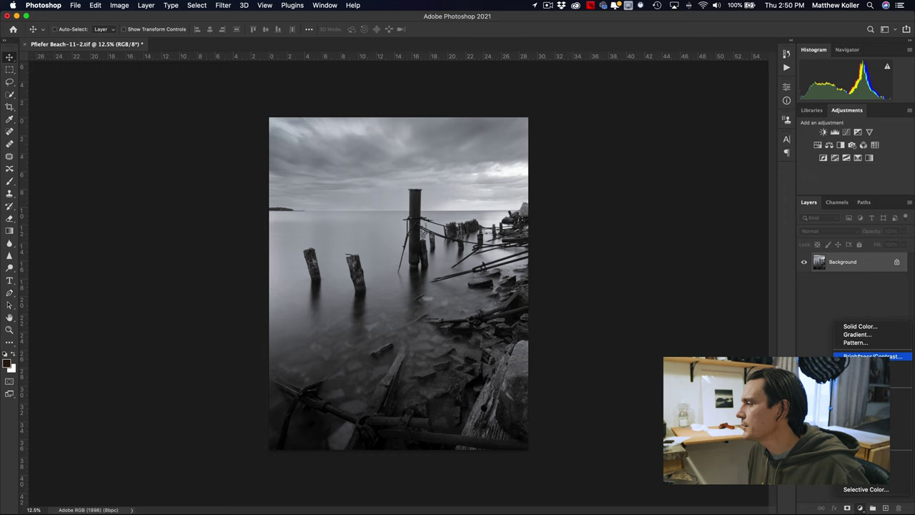
pyautogui.click(897, 372)
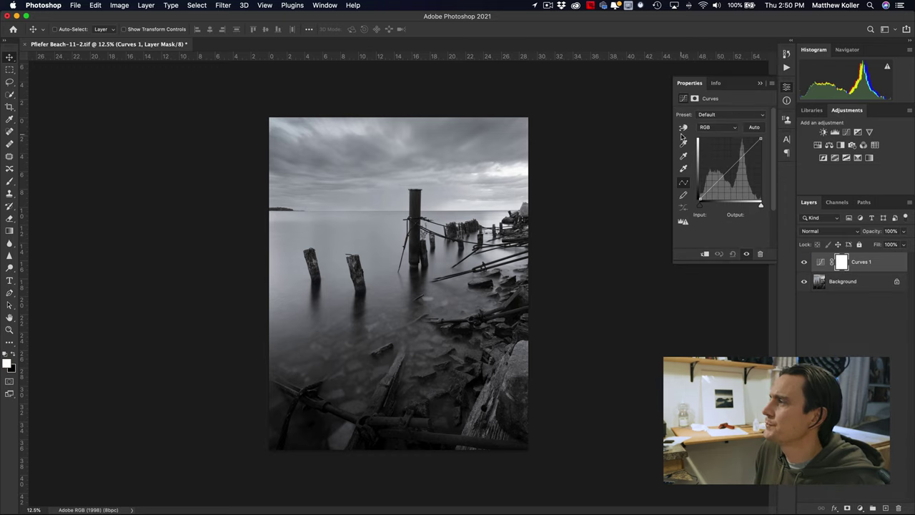
pyautogui.moveTo(741, 157); pyautogui.dragTo(741, 157)
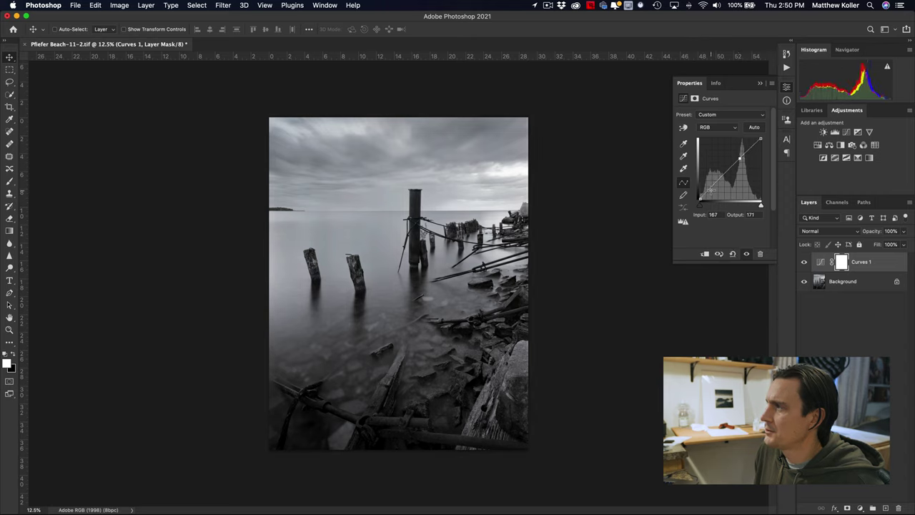
pyautogui.moveTo(711, 187); pyautogui.dragTo(714, 191)
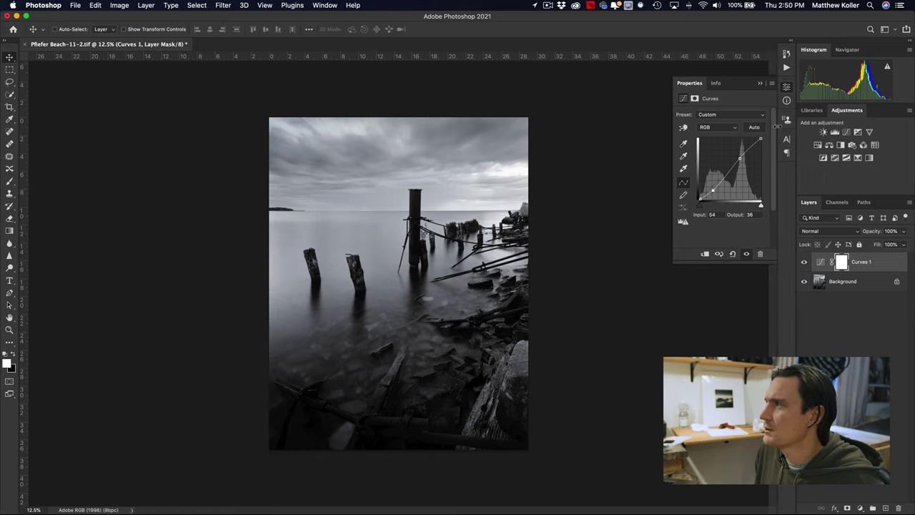
pyautogui.click(742, 156)
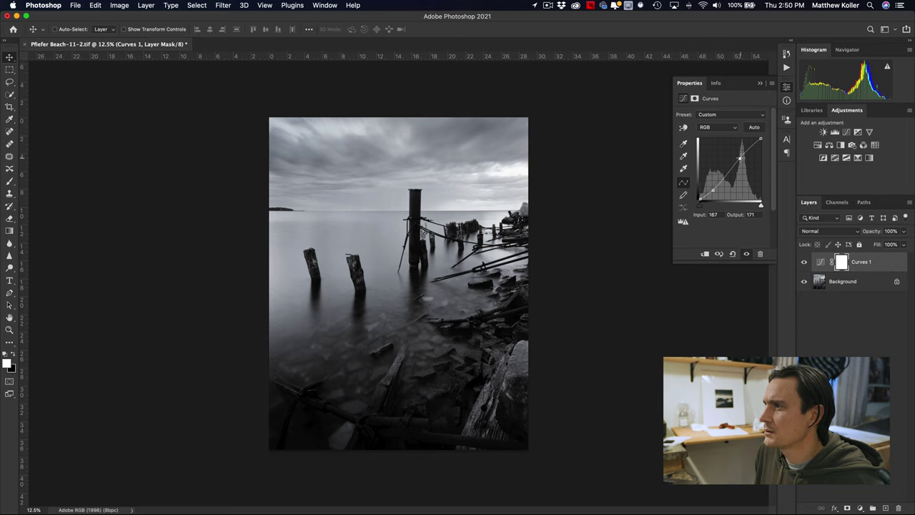
pyautogui.moveTo(741, 155); pyautogui.dragTo(742, 158)
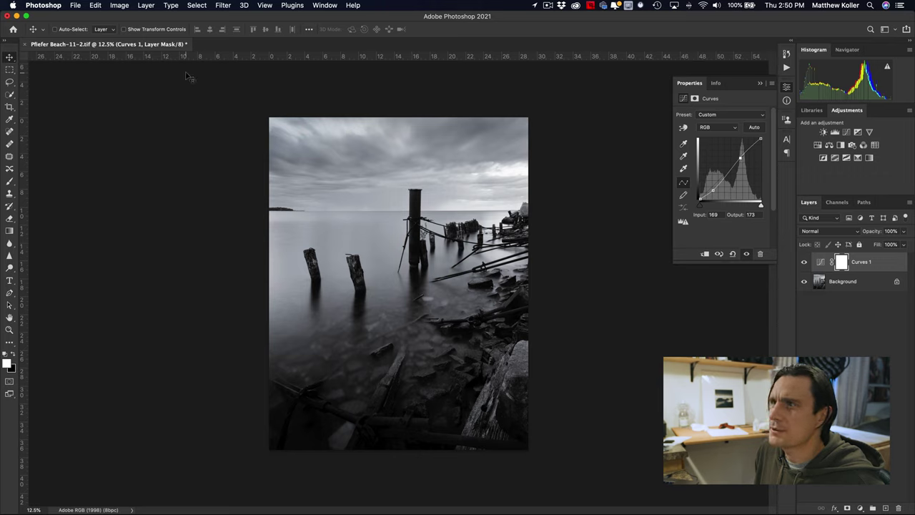
pyautogui.click(119, 5)
pyautogui.moveTo(172, 37)
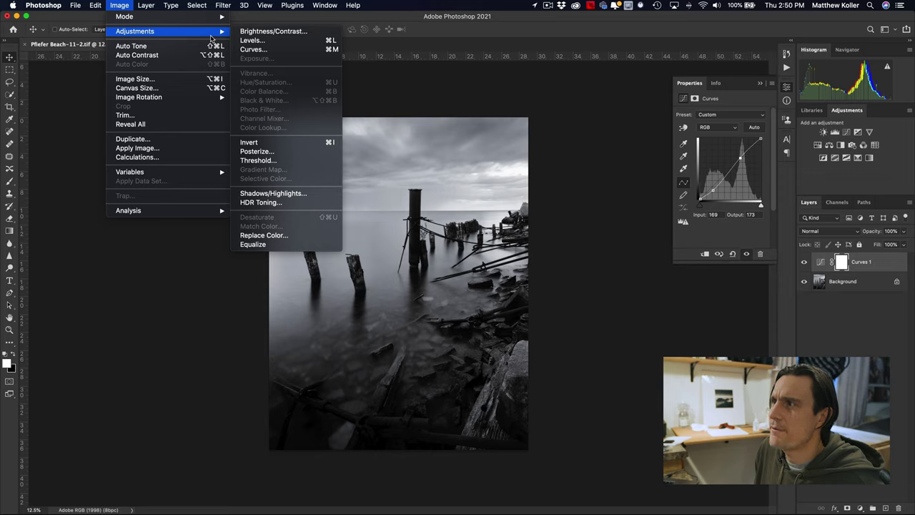
pyautogui.moveTo(147, 17)
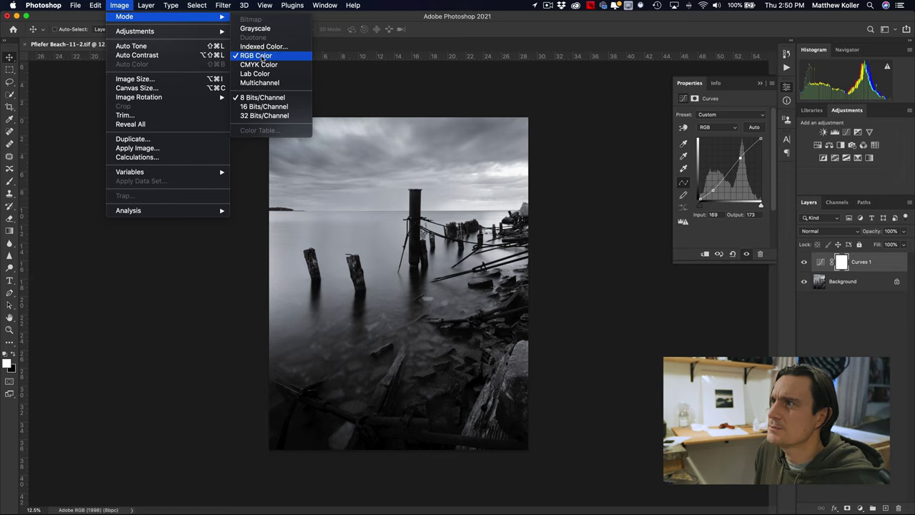
pyautogui.click(522, 113)
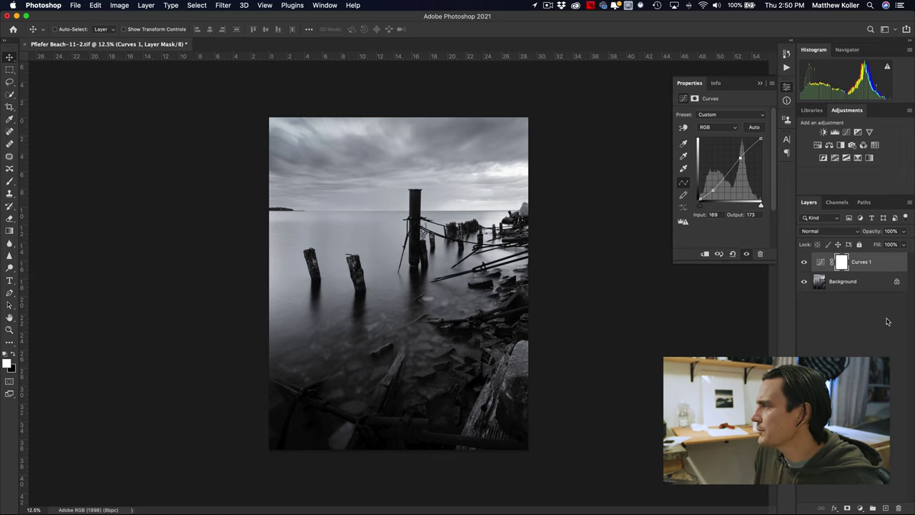
pyautogui.press('super')
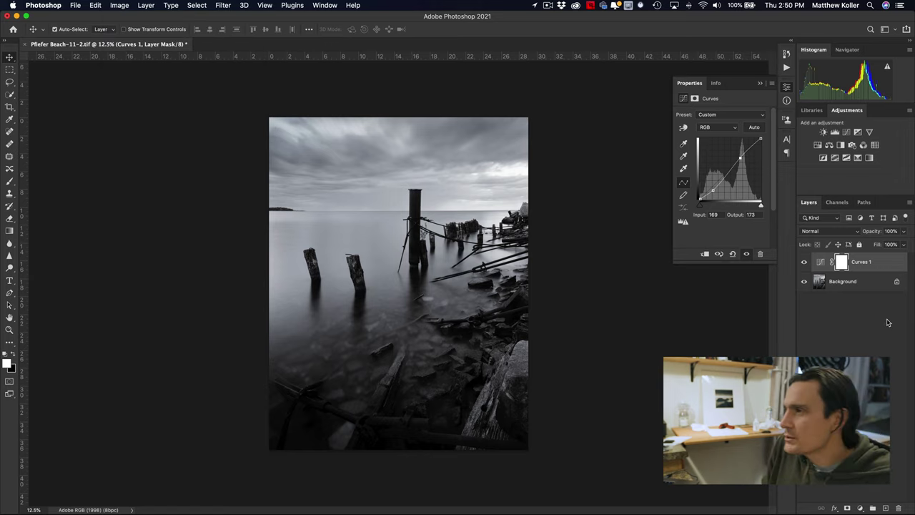
pyautogui.press('super+equal')
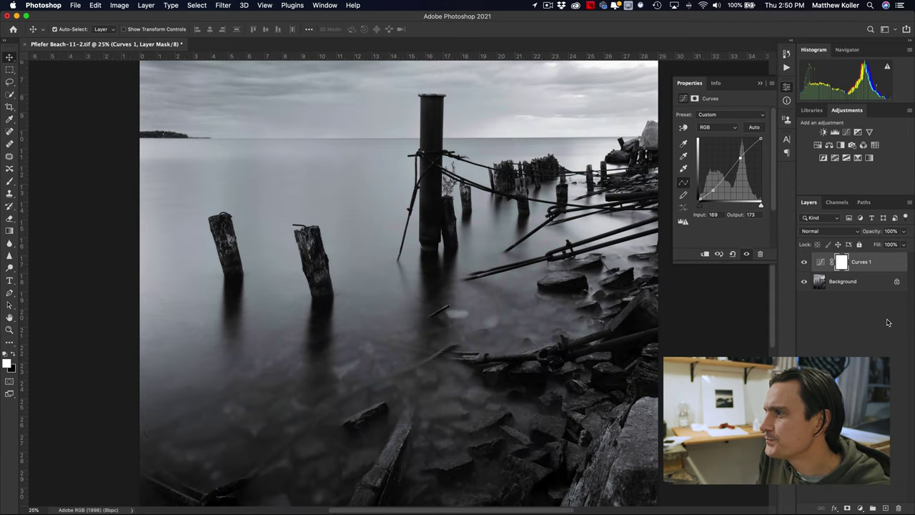
pyautogui.press('super+minus')
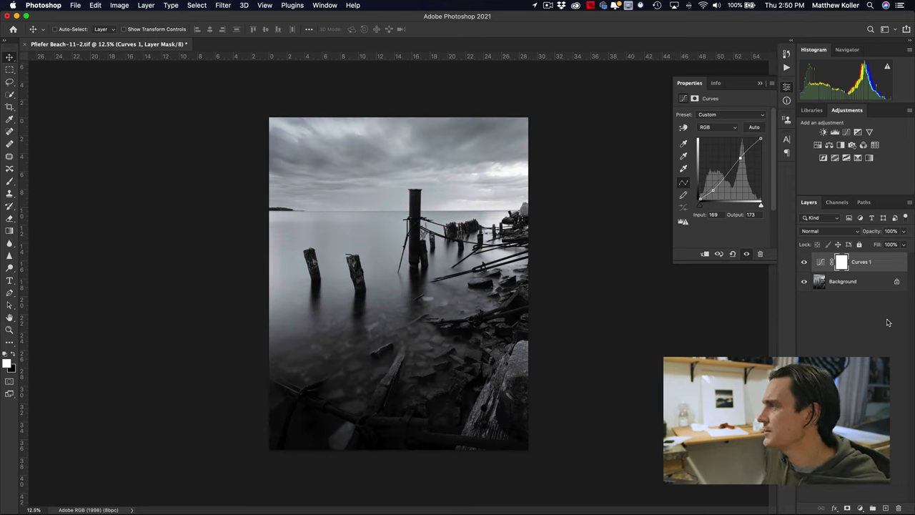
# Add a second Curves adjustment layer that darkens the image, lowering the white end and a highlight point at Input 181 to Output 151
pyautogui.click(860, 509)
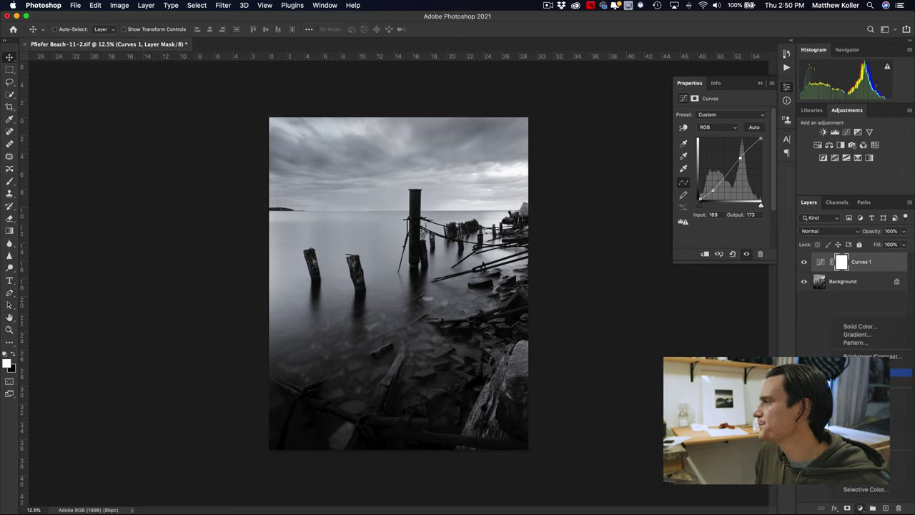
pyautogui.click(887, 372)
pyautogui.moveTo(762, 138); pyautogui.dragTo(743, 164)
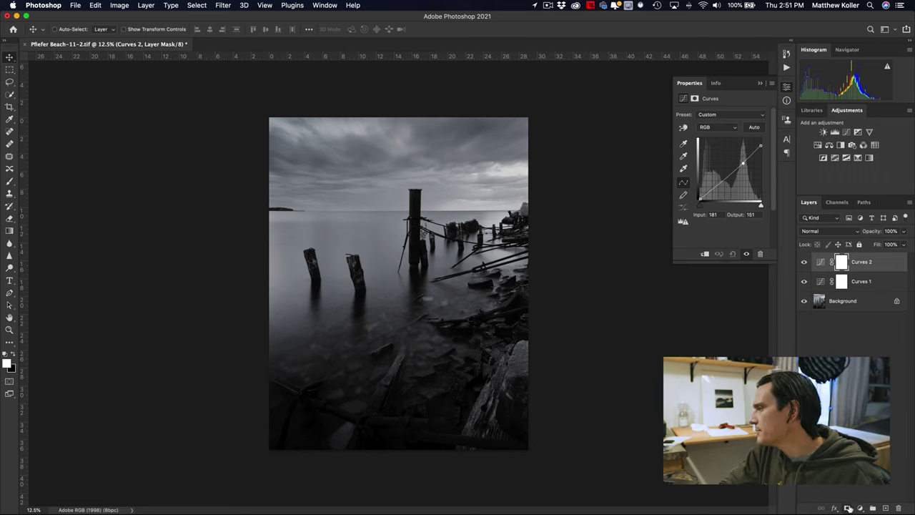
# Invert the Curves 2 mask, paint the darkening into the sky's edges with a white 2200 px brush at 5% flow, and compare before and after
pyautogui.hotkey('ctrl', 'i')
pyautogui.press('b')
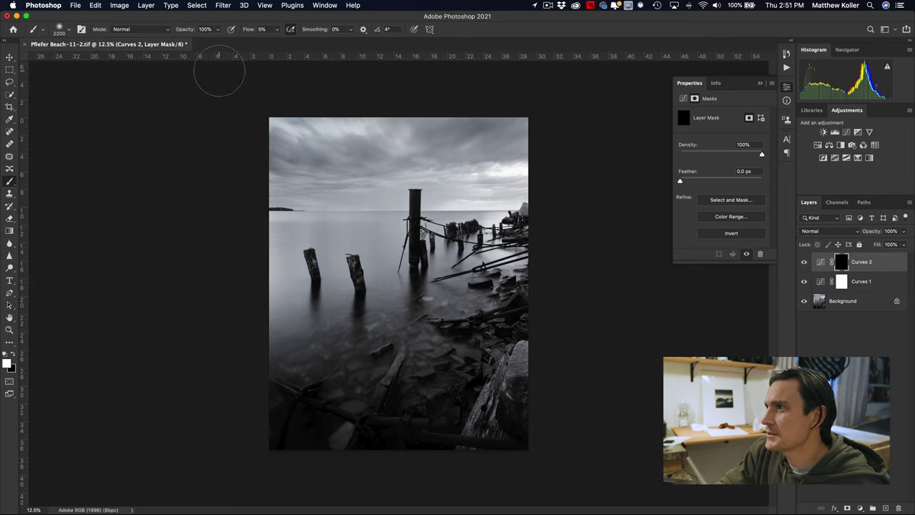
pyautogui.moveTo(286, 130)
pyautogui.mouseDown()
pyautogui.moveTo(427, 145)
pyautogui.moveTo(515, 178)
pyautogui.moveTo(455, 194)
pyautogui.moveTo(440, 171)
pyautogui.moveTo(338, 173)
pyautogui.moveTo(307, 146)
pyautogui.moveTo(379, 130)
pyautogui.moveTo(369, 126)
pyautogui.moveTo(290, 141)
pyautogui.moveTo(322, 192)
pyautogui.moveTo(247, 204)
pyautogui.mouseUp()
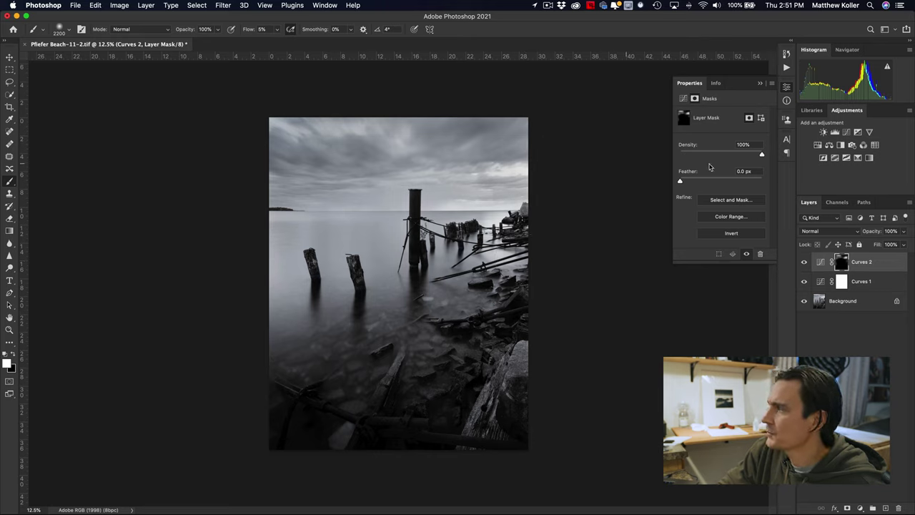
pyautogui.click(804, 281)
pyautogui.click(803, 281)
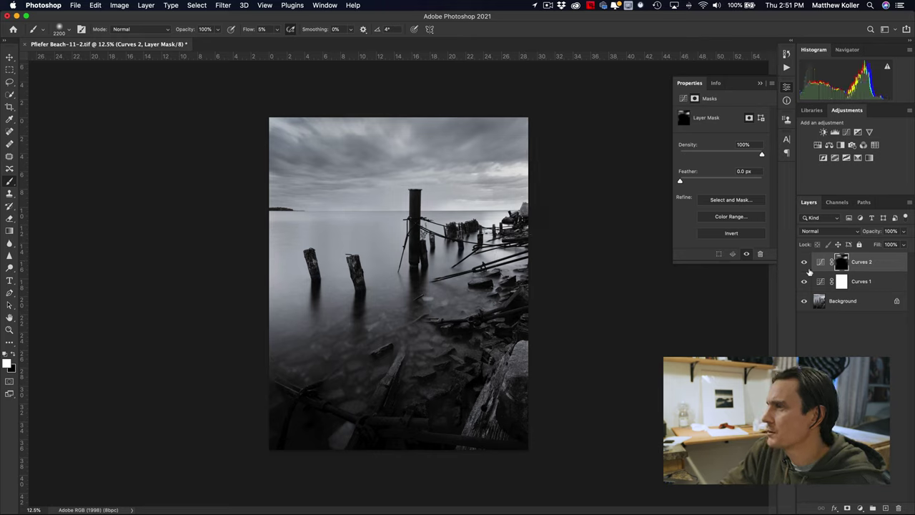
pyautogui.click(805, 263)
pyautogui.click(804, 263)
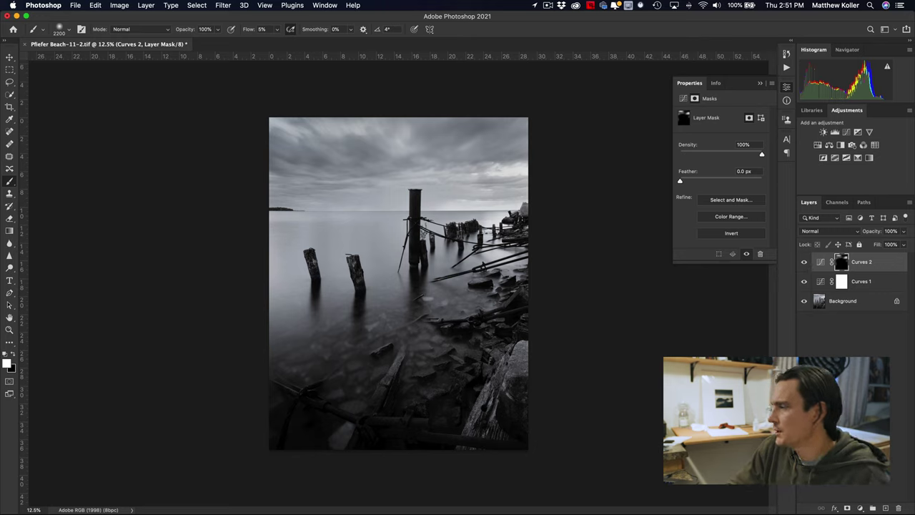
# Add a third Curves adjustment layer with a midtone anchor point and the shadows lifted from Input 34 to Output 46
pyautogui.click(860, 508)
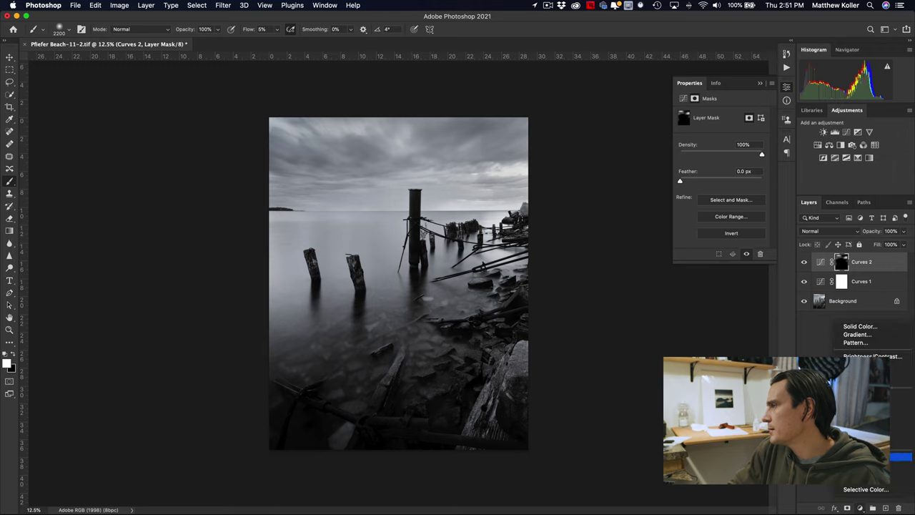
pyautogui.click(894, 378)
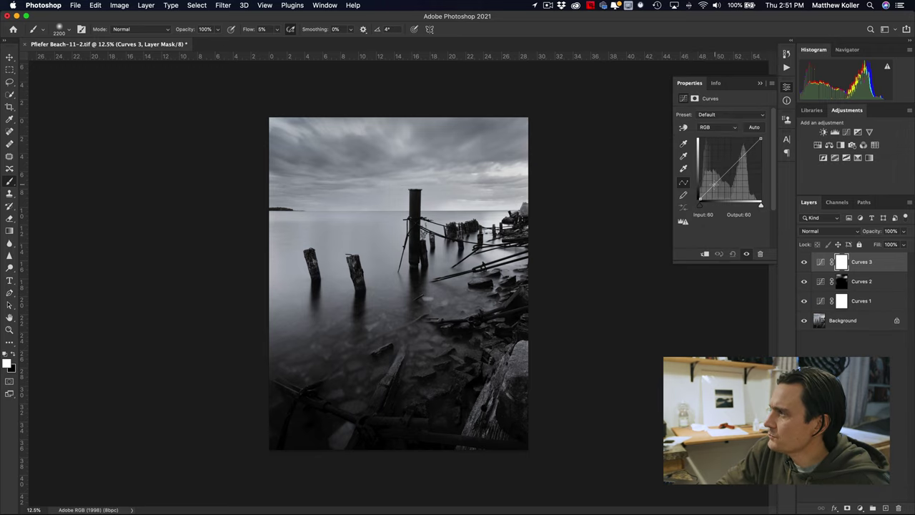
pyautogui.moveTo(709, 192); pyautogui.dragTo(727, 170)
pyautogui.click(708, 188)
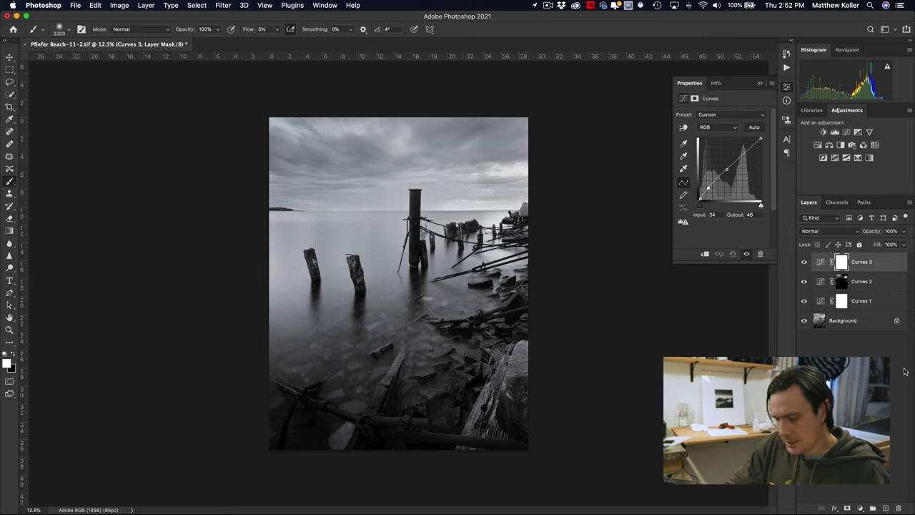
# Invert the Curves 3 mask and paint the shadow lift into the shoreline rocks and posts with a white 500 to 800 px brush at 5% flow
pyautogui.press('super+i')
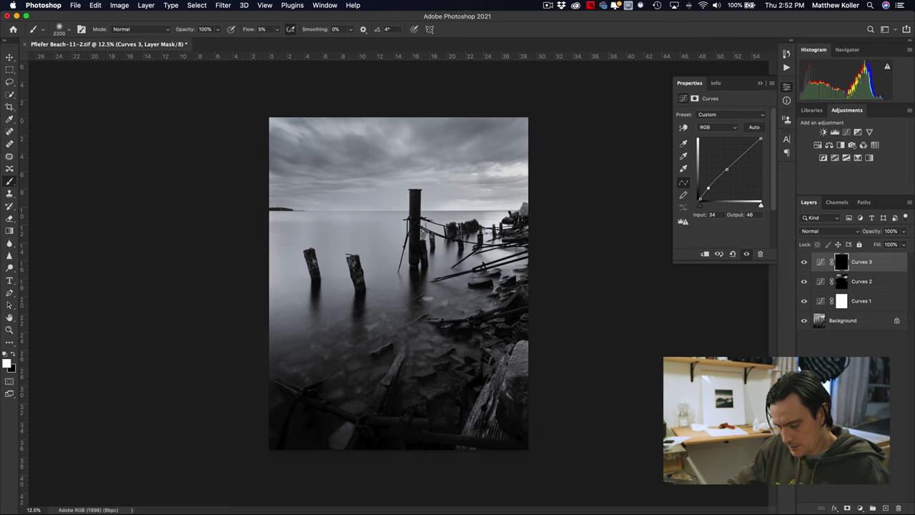
pyautogui.press(']')
pyautogui.press(']')
pyautogui.press(']')
pyautogui.press(']')
pyautogui.press(']')
pyautogui.press('[')
pyautogui.press('[')
pyautogui.press('[')
pyautogui.press('[')
pyautogui.press('[')
pyautogui.press('[')
pyautogui.press('[')
pyautogui.press('[')
pyautogui.press('[')
pyautogui.press('[')
pyautogui.press('[')
pyautogui.press('[')
pyautogui.press('[')
pyautogui.press('[')
pyautogui.press('[')
pyautogui.press('[')
pyautogui.press('[')
pyautogui.press('[')
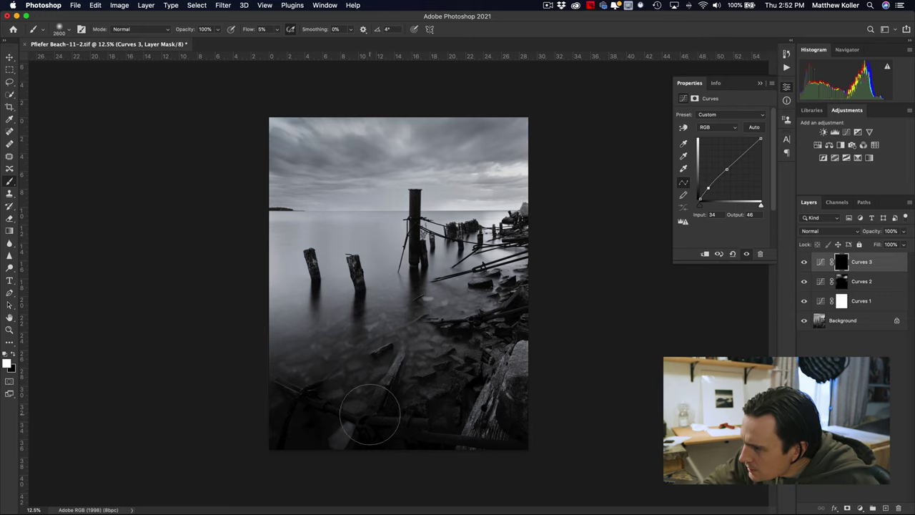
pyautogui.press('[')
pyautogui.press('[')
pyautogui.press('[')
pyautogui.press('[')
pyautogui.press('[')
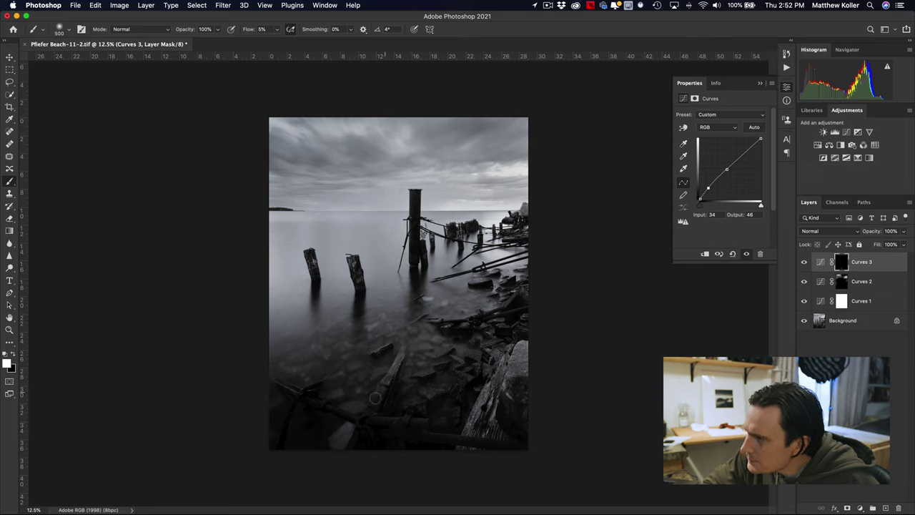
pyautogui.press(']')
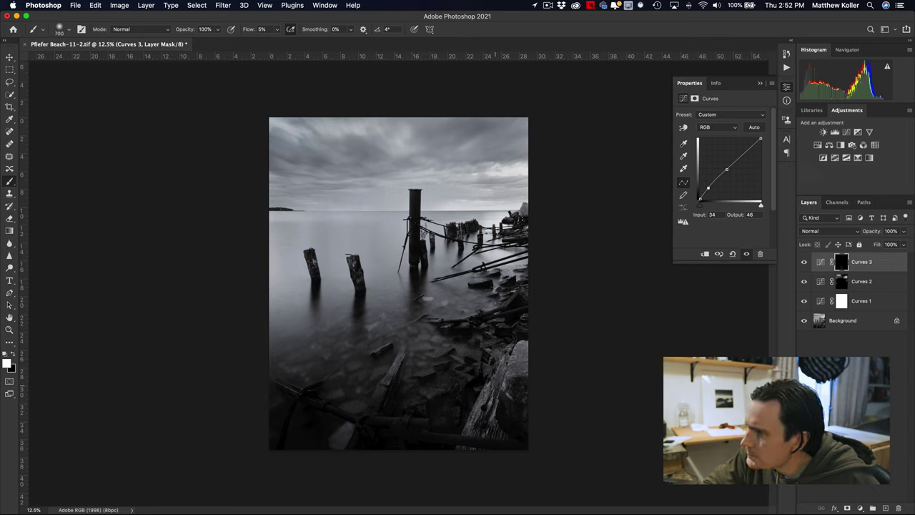
pyautogui.press(']')
pyautogui.press(']')
pyautogui.press(']')
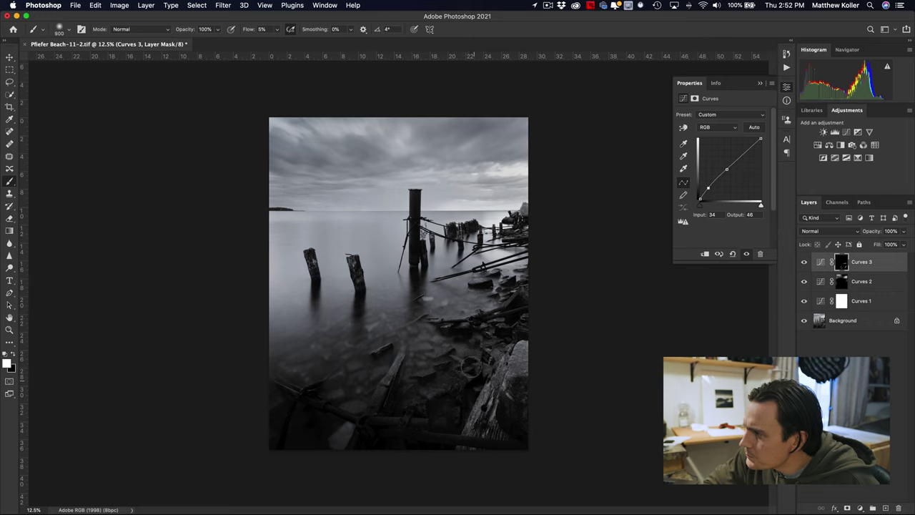
pyautogui.press('[')
pyautogui.press('[')
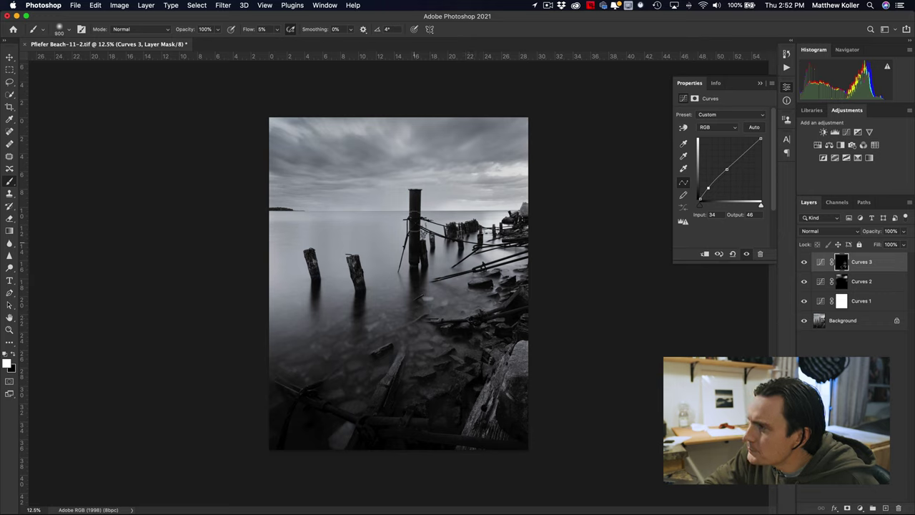
# Enlarge the brush to 1300 px and brighten the dark foreground timbers and submerged rocks on the Curves 3 mask
pyautogui.press(']')
pyautogui.press(']')
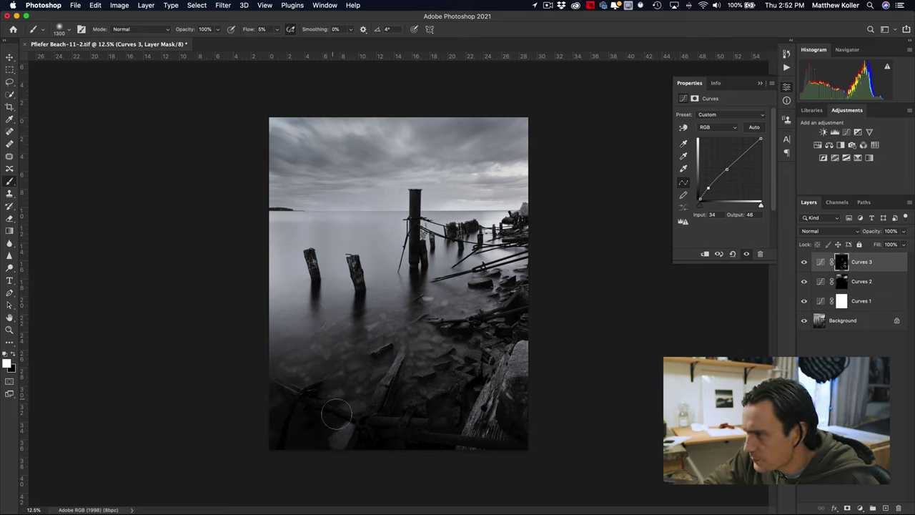
pyautogui.moveTo(416, 318); pyautogui.dragTo(427, 319)
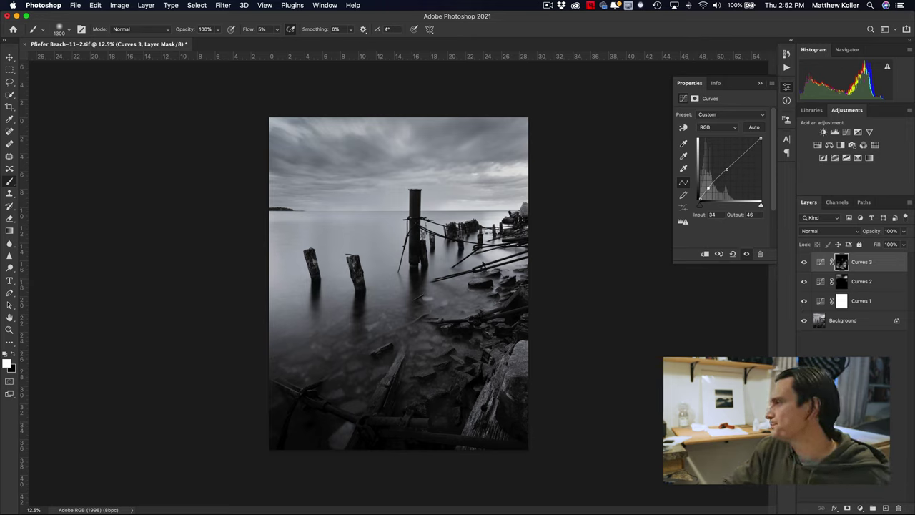
# Stamp the visible layers onto a new layer and draw a Camera Raw graduated filter from the sky's upper edge to just below the horizon
pyautogui.press('super+alt+shift+e')
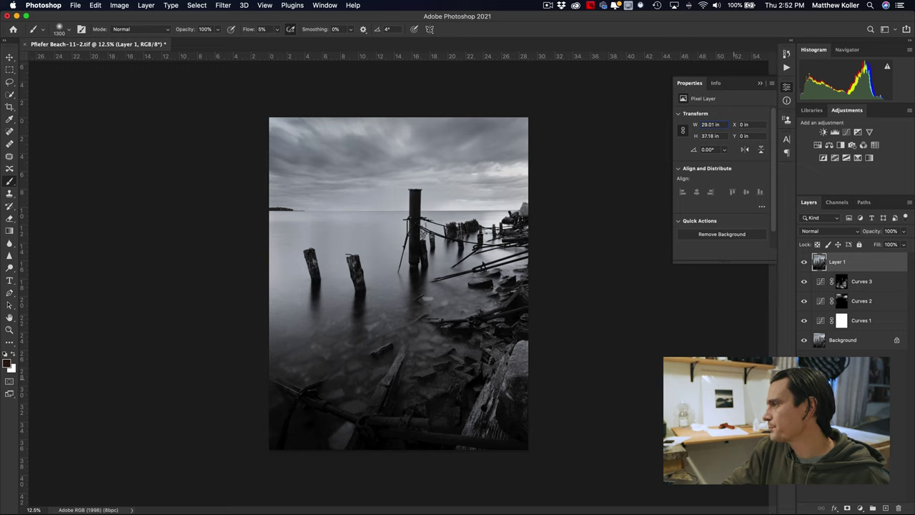
pyautogui.click(222, 6)
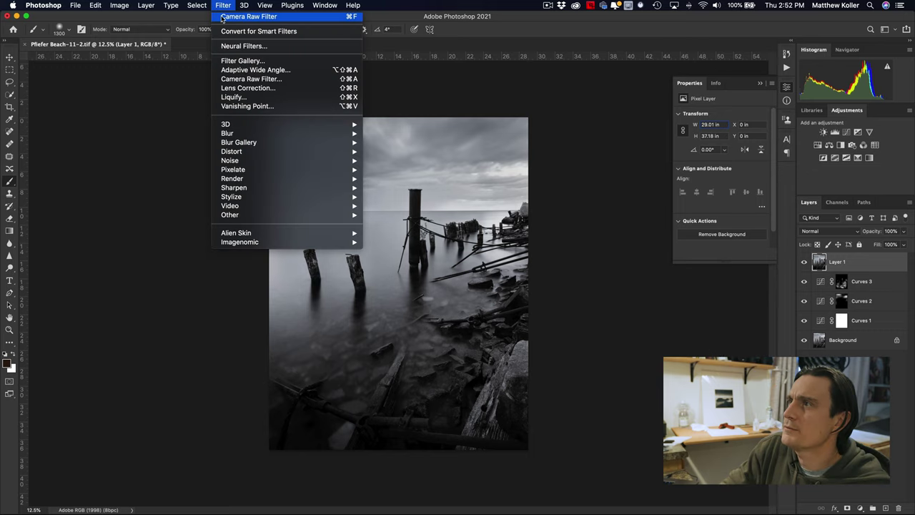
pyautogui.click(233, 81)
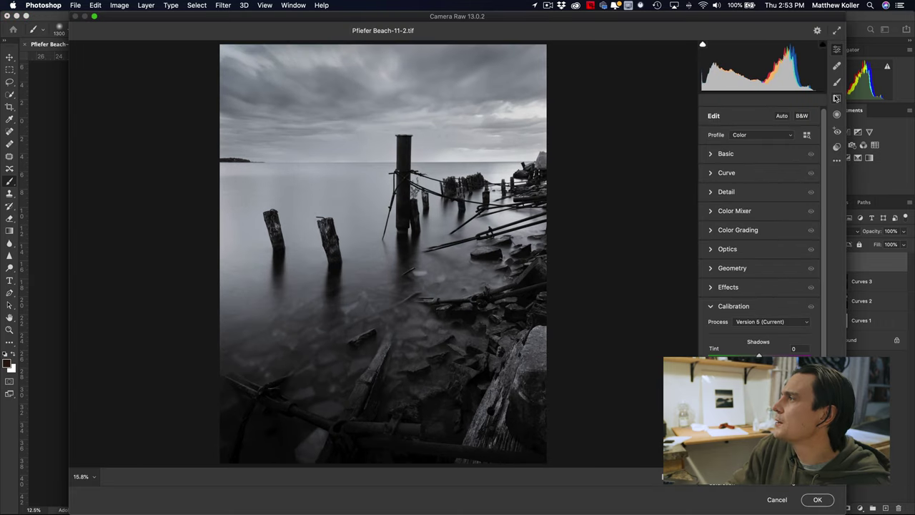
pyautogui.click(836, 98)
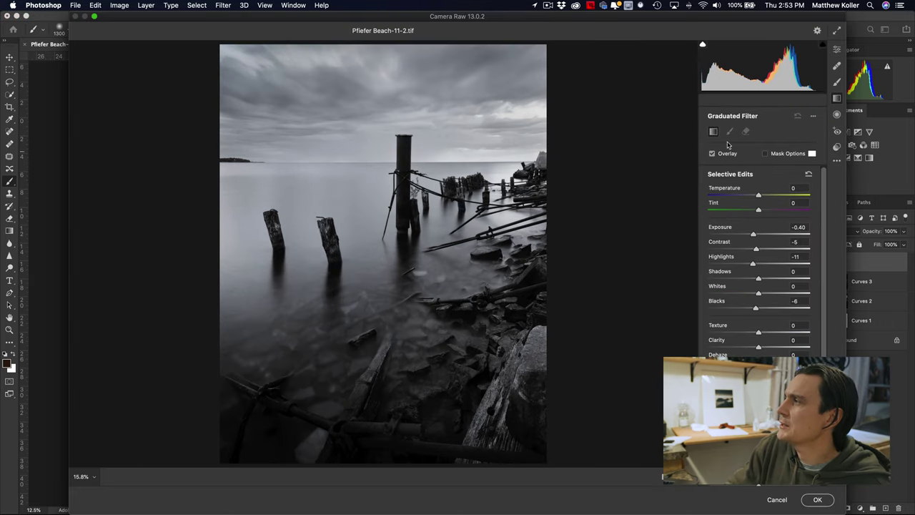
pyautogui.moveTo(431, 45); pyautogui.dragTo(431, 168)
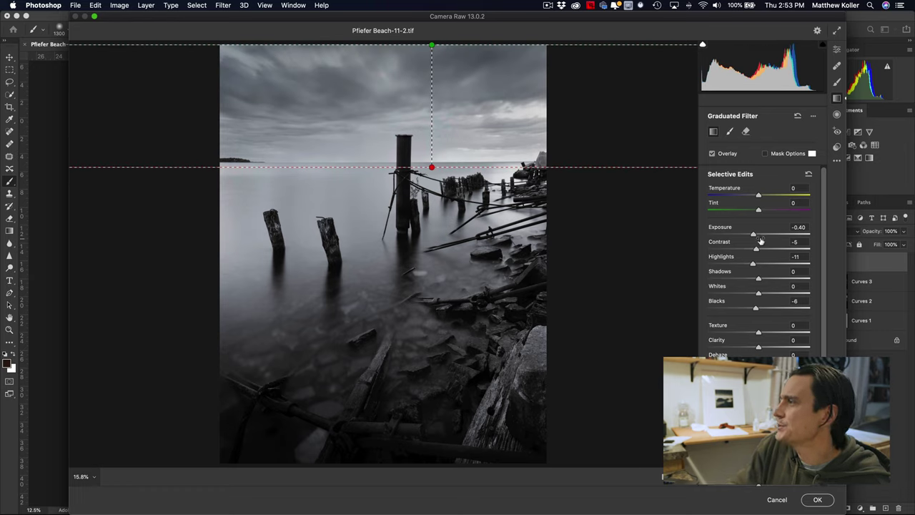
# Set the graduated filter to Exposure -0.85, Highlights +3 and Blacks -22, extend its lower end farther into the water, and apply the filter
pyautogui.moveTo(754, 236); pyautogui.dragTo(748, 236)
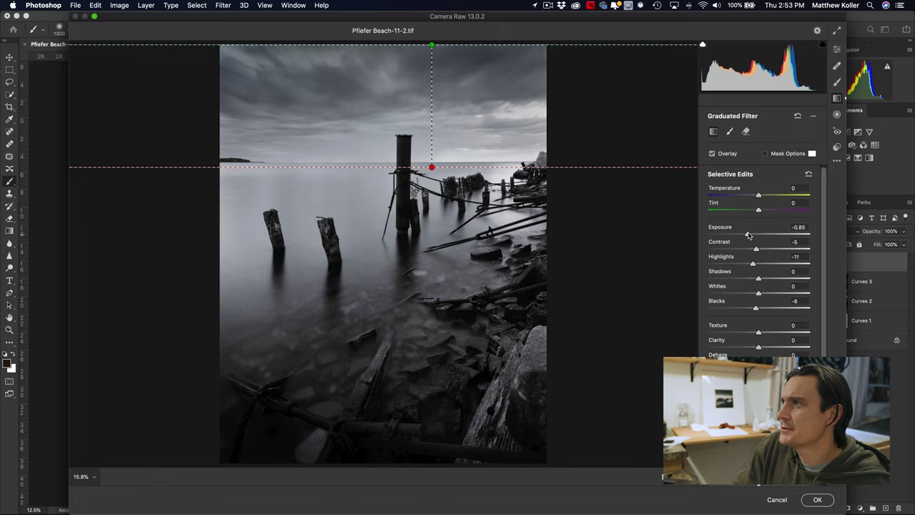
pyautogui.click(749, 236)
pyautogui.moveTo(758, 264); pyautogui.dragTo(761, 264)
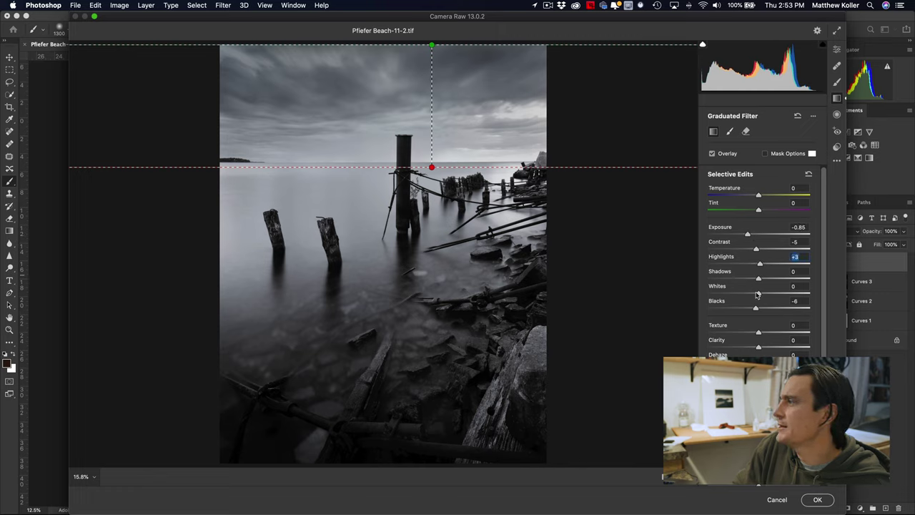
pyautogui.moveTo(755, 308); pyautogui.dragTo(747, 309)
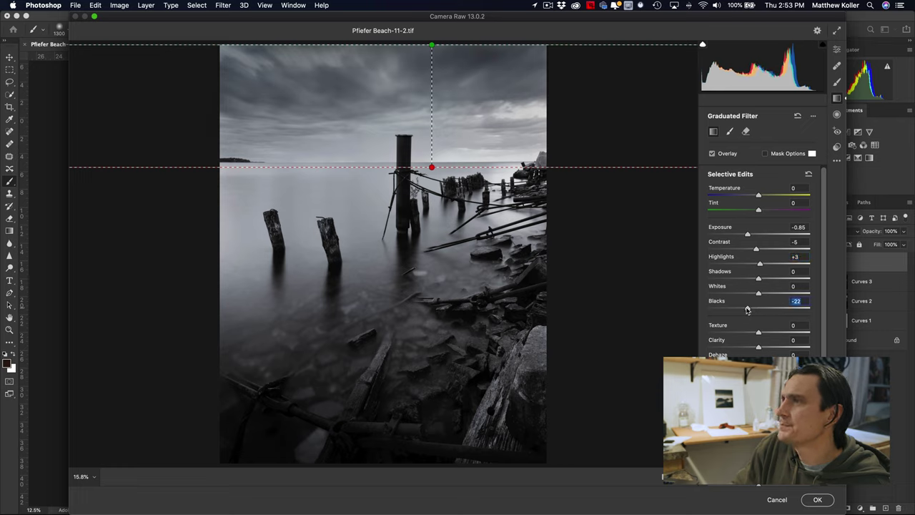
pyautogui.moveTo(432, 168); pyautogui.dragTo(432, 193)
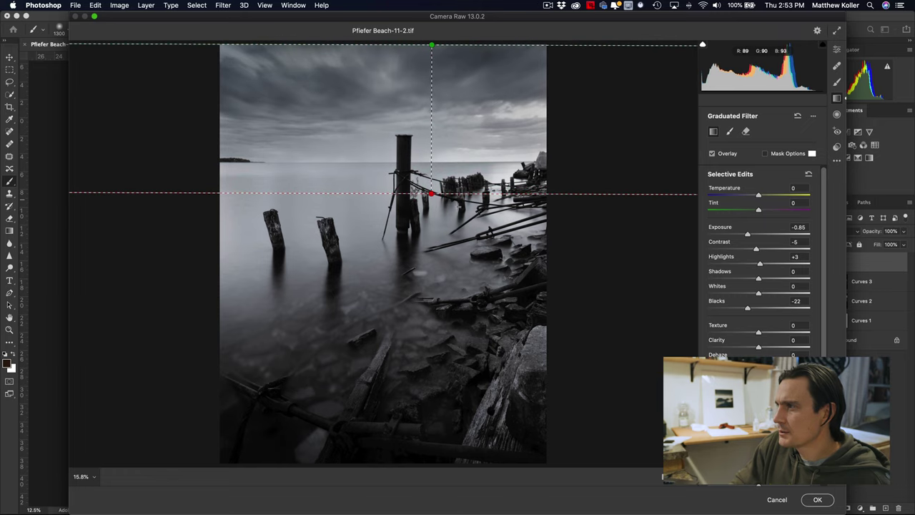
pyautogui.click(817, 499)
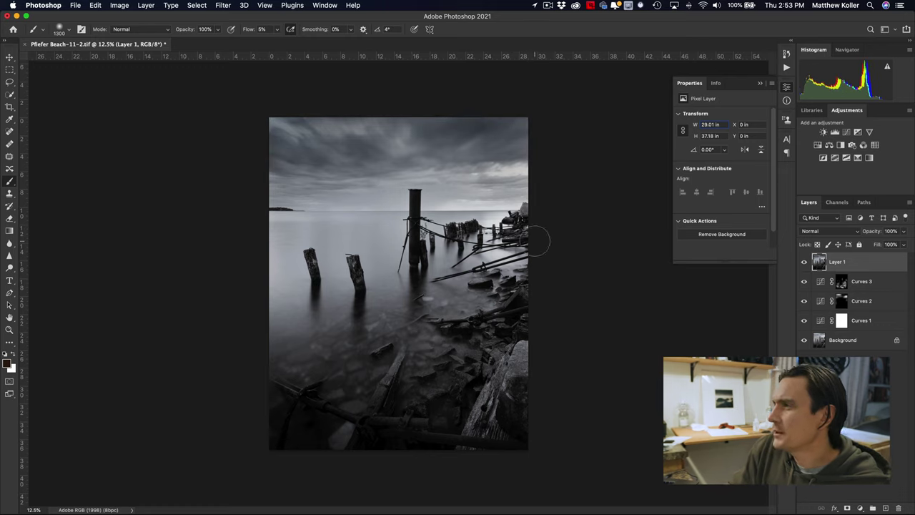
# Reduce the opacity of Layer 1 to 30% while comparing the image with and without it
pyautogui.moveTo(876, 234); pyautogui.dragTo(856, 233)
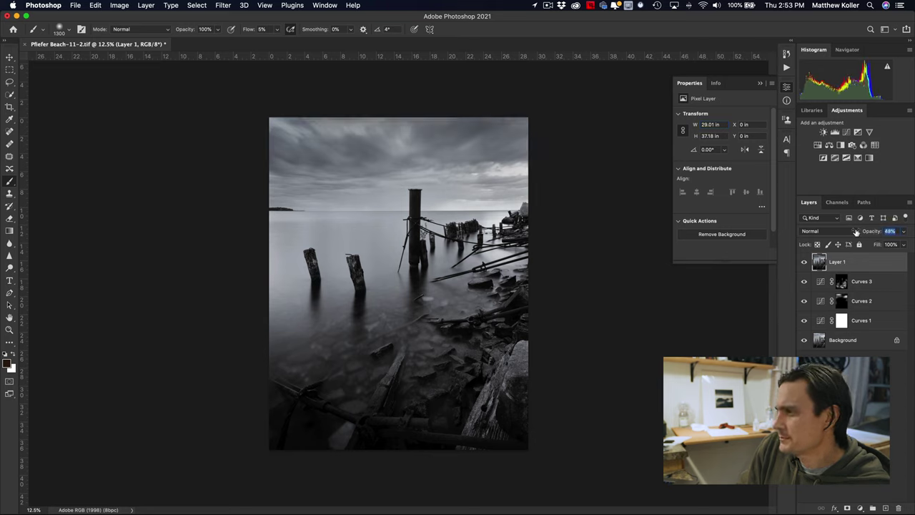
pyautogui.click(805, 262)
pyautogui.click(805, 263)
pyautogui.moveTo(872, 234); pyautogui.dragTo(864, 234)
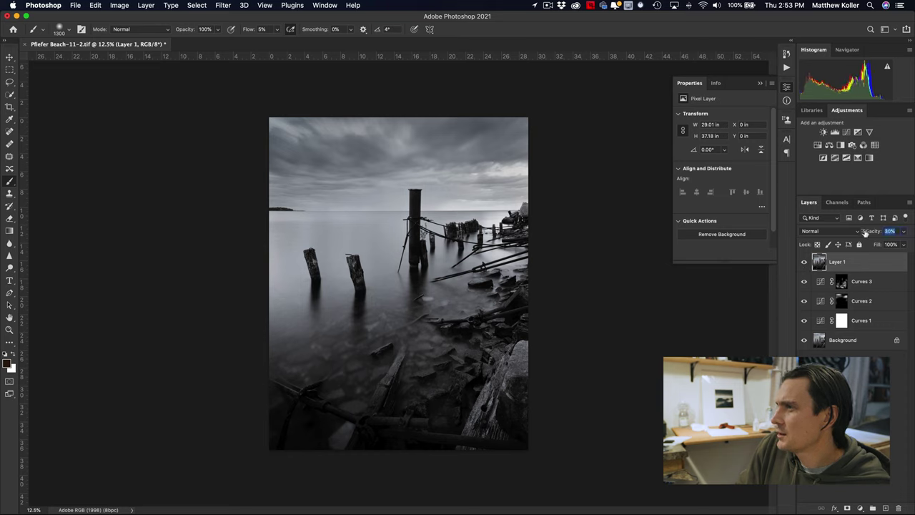
pyautogui.click(805, 263)
pyautogui.click(805, 263)
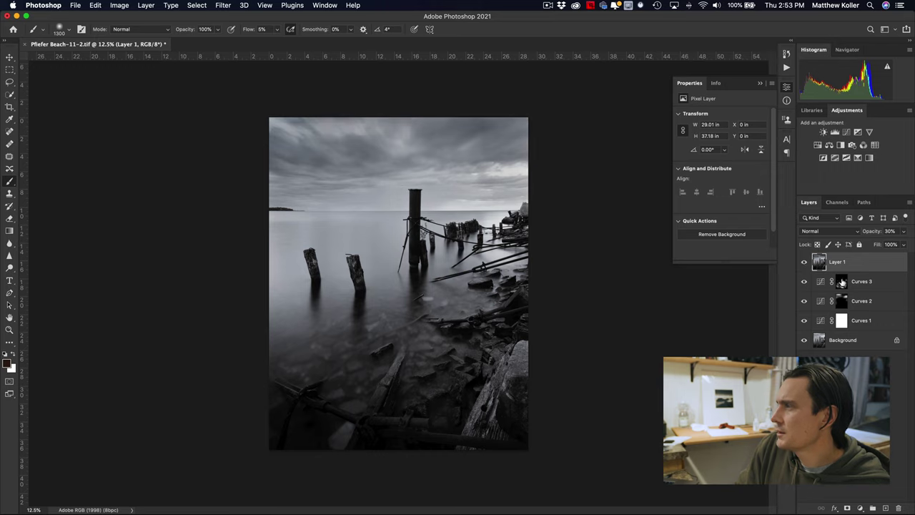
# Select all the layers from Layer 1 down to Curves 1
pyautogui.keyDown('shift'); pyautogui.click(887, 323); pyautogui.keyUp('shift')
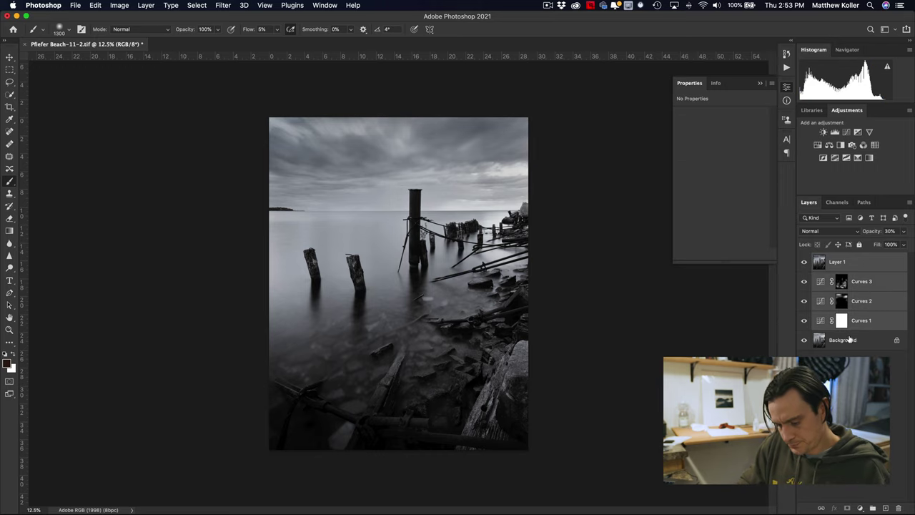